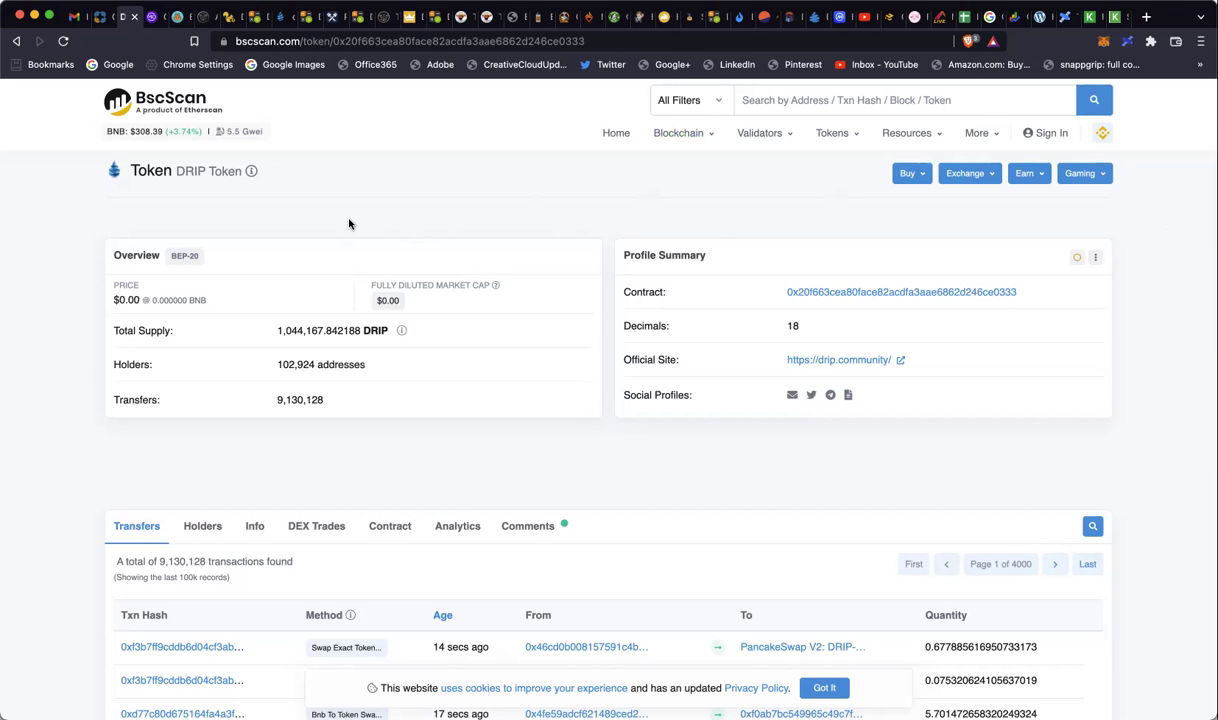
Examine the DRIP token's total supply on BscScan and reload the token page
mouse_move(302, 333)
mouse_move(290, 330)
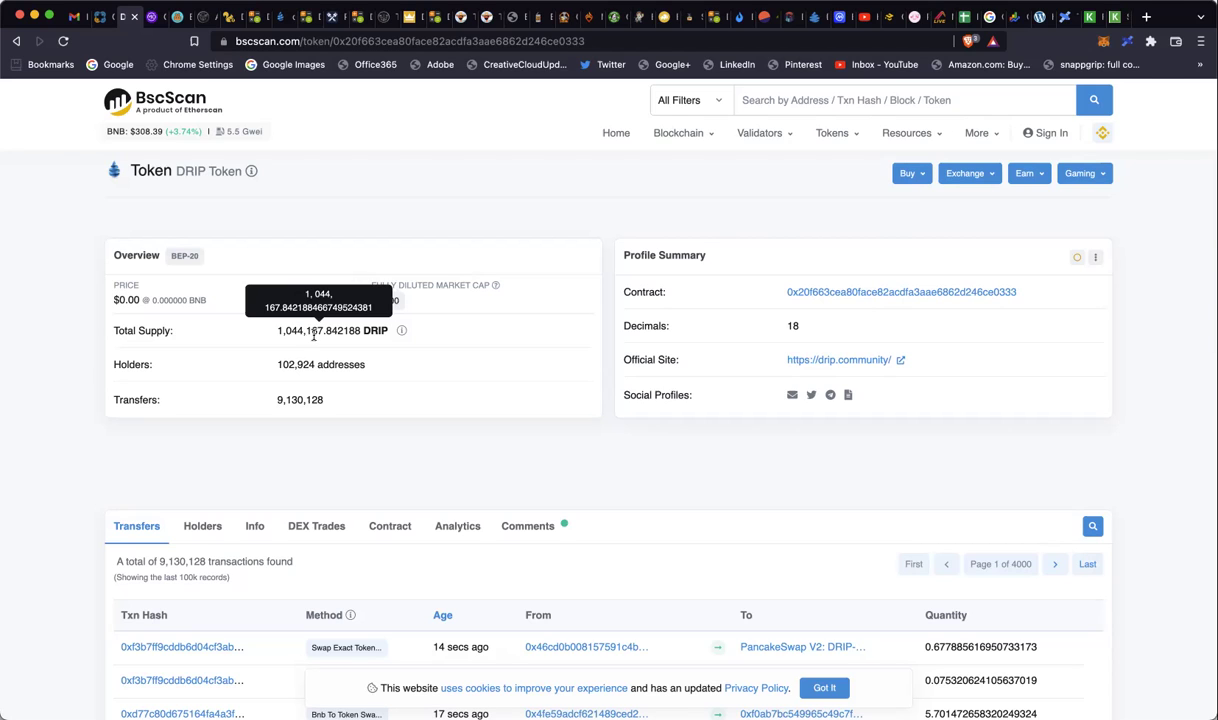
click(62, 41)
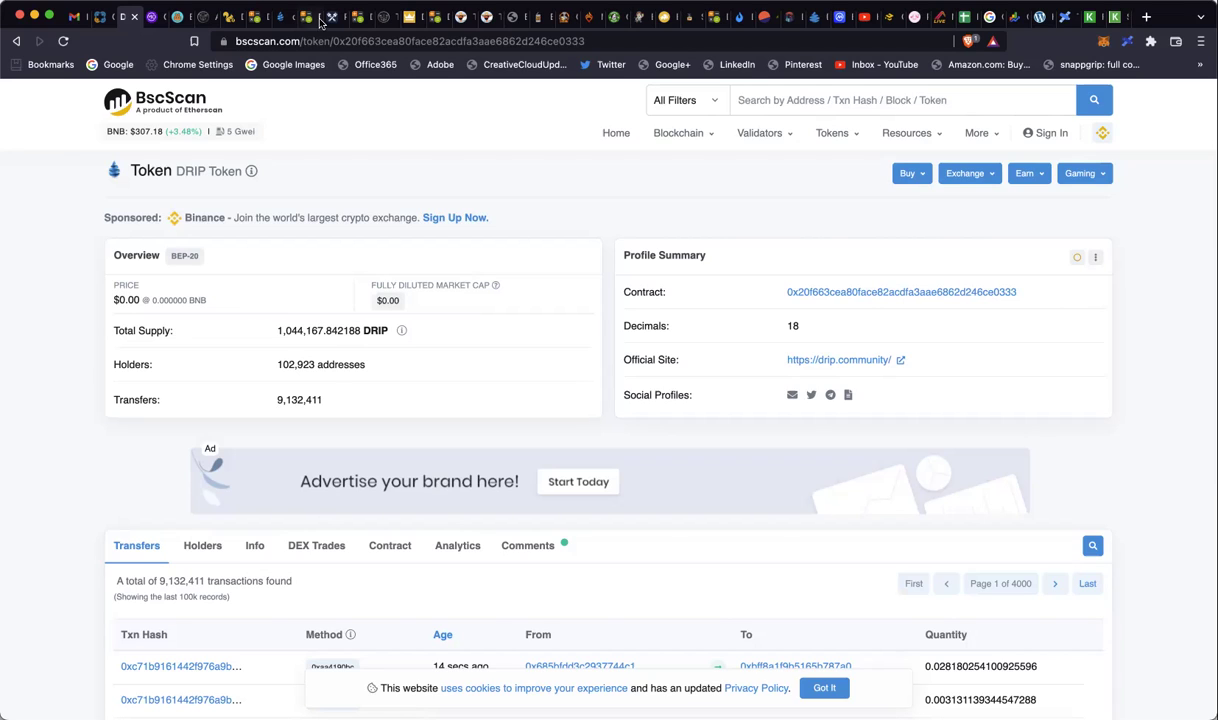
View the Fountain swap page on the Drip Network site for the DRIP price and return to the BscScan token page
click(281, 17)
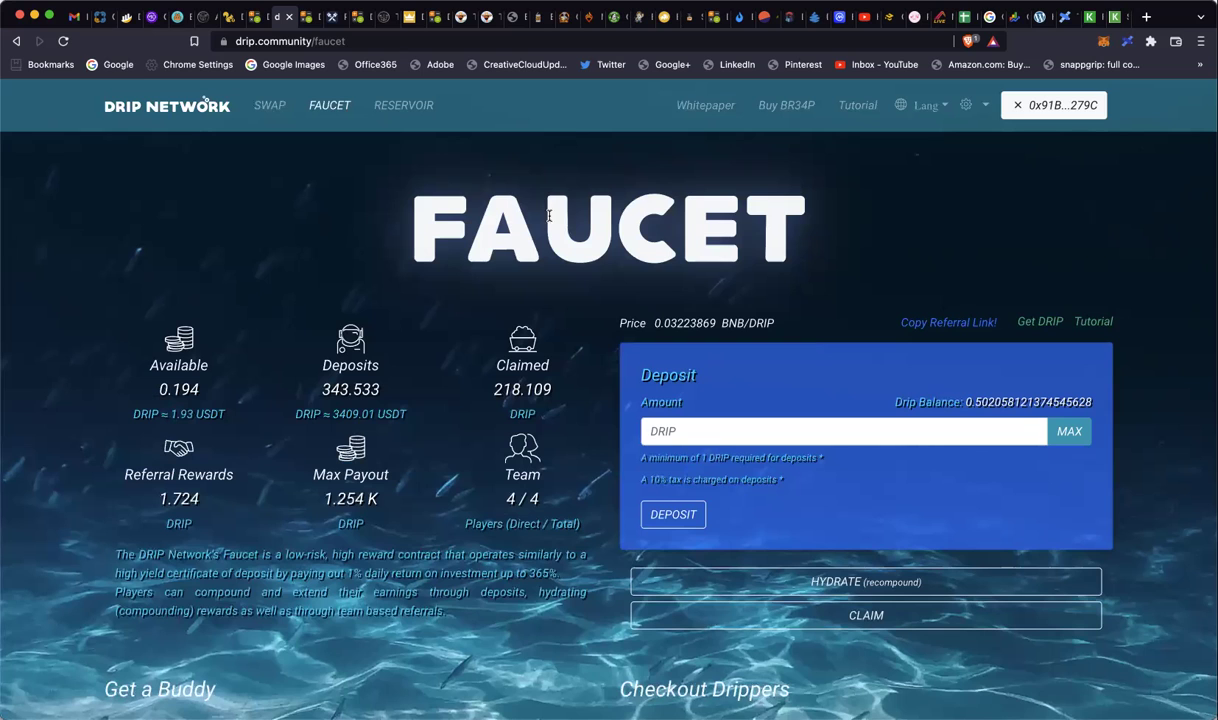
click(260, 107)
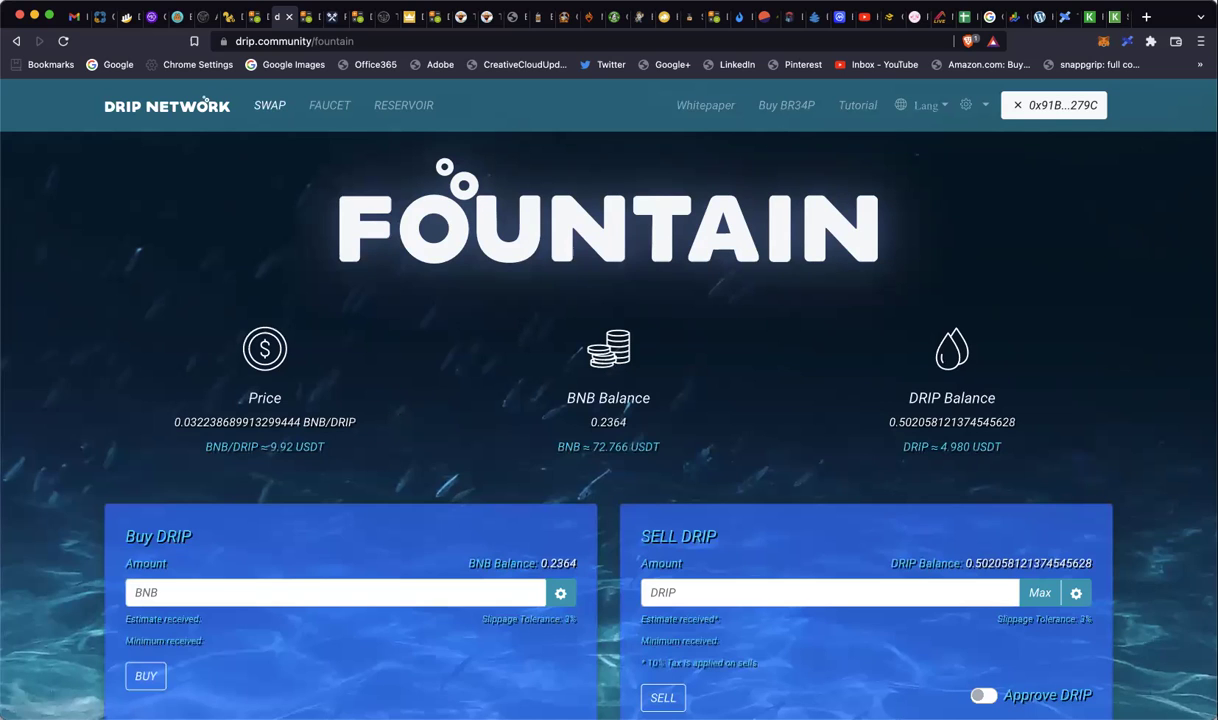
click(125, 16)
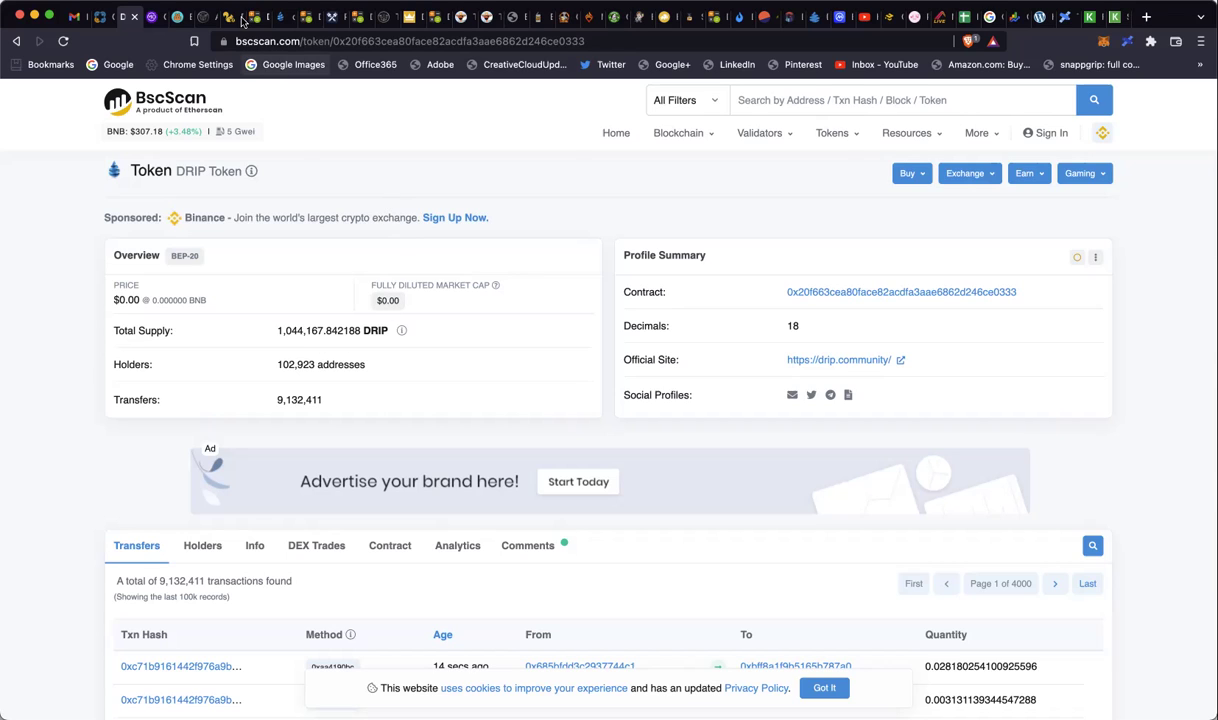
Switch to MarketCapOf and calculate DRIP's price with Solana's market cap, applying a circulating supply of 1000000
click(153, 17)
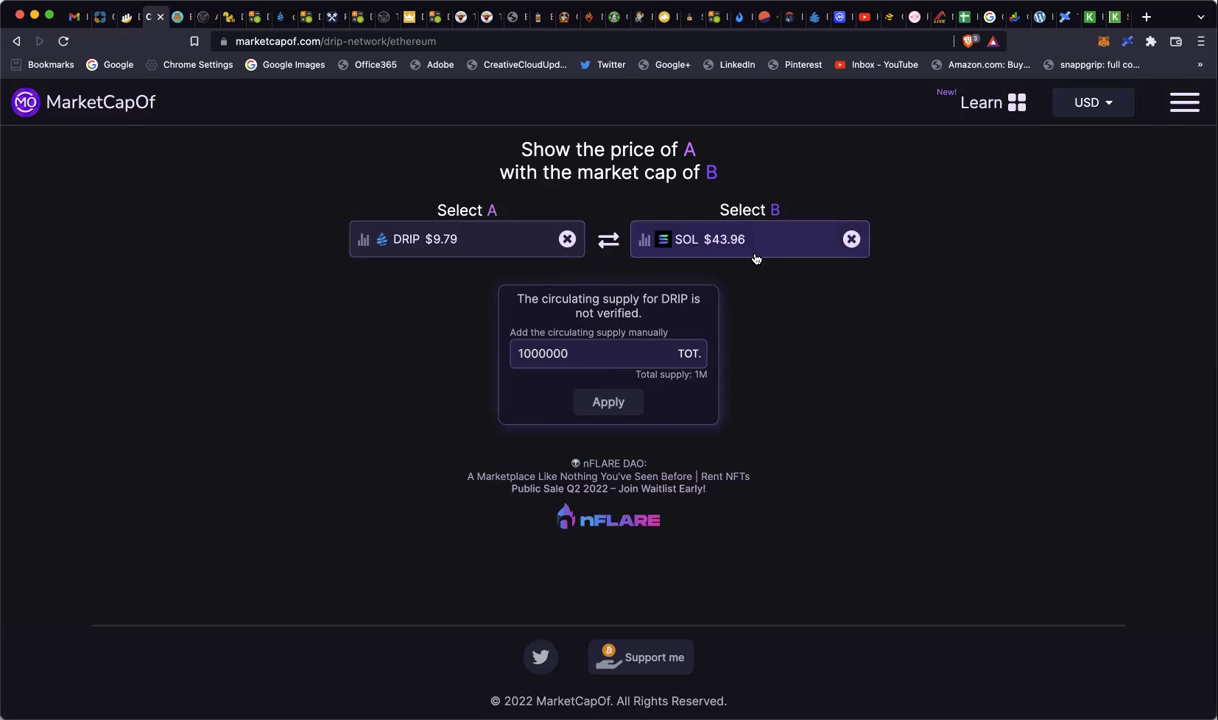
click(849, 240)
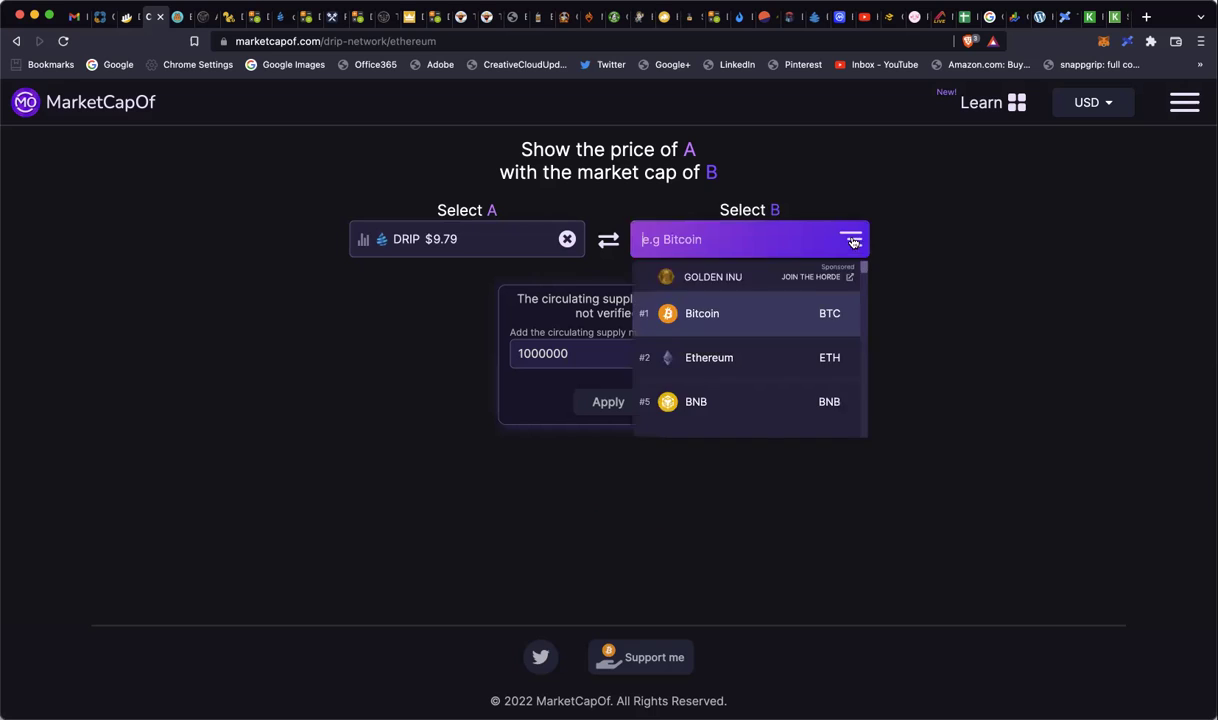
scroll(774, 325, down, 3)
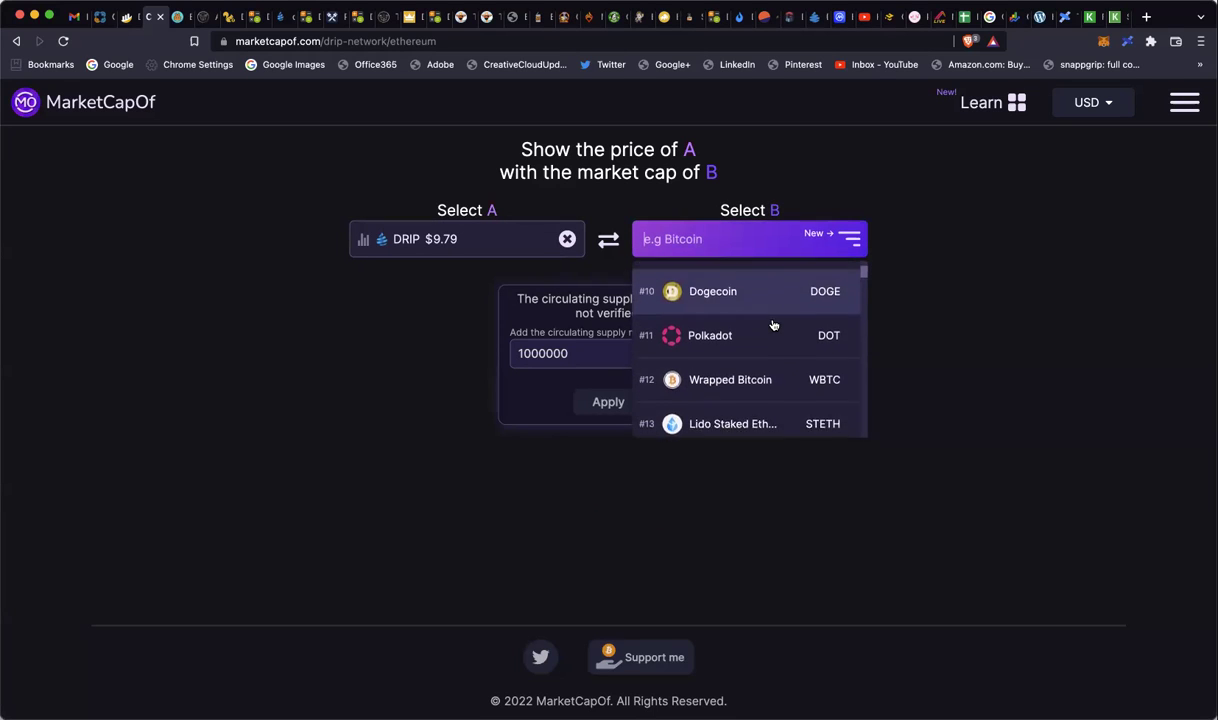
scroll(774, 325, up, 2)
click(761, 320)
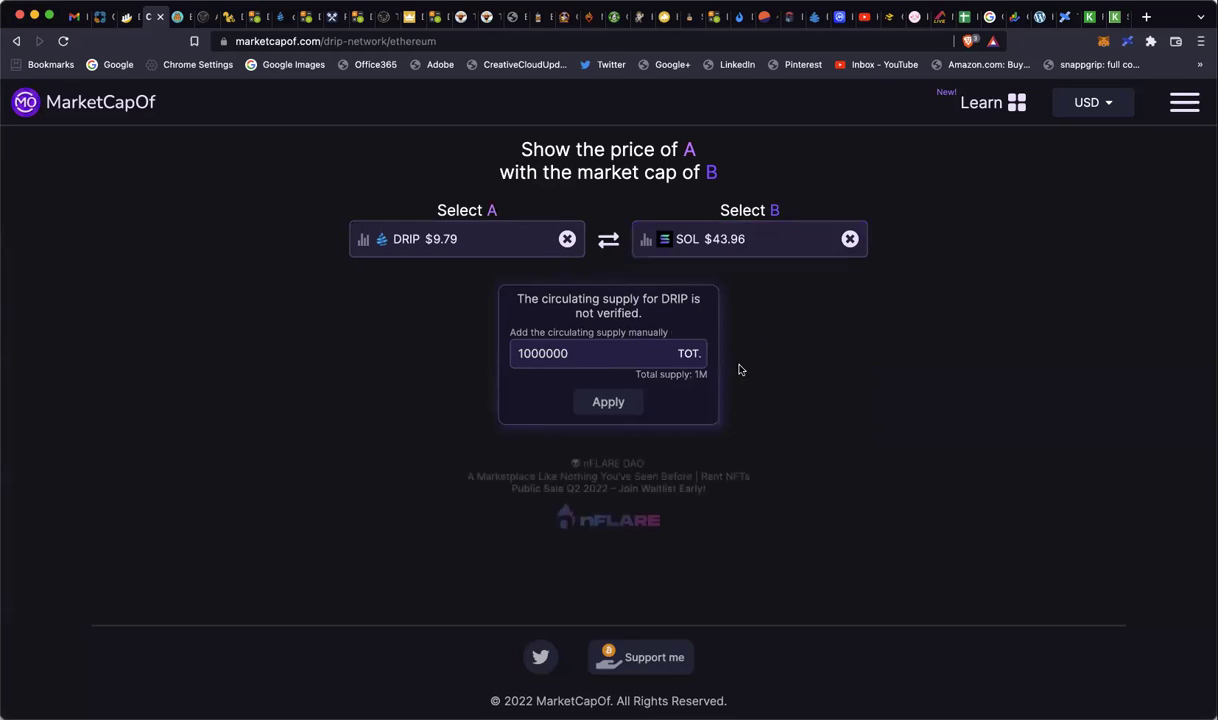
click(610, 402)
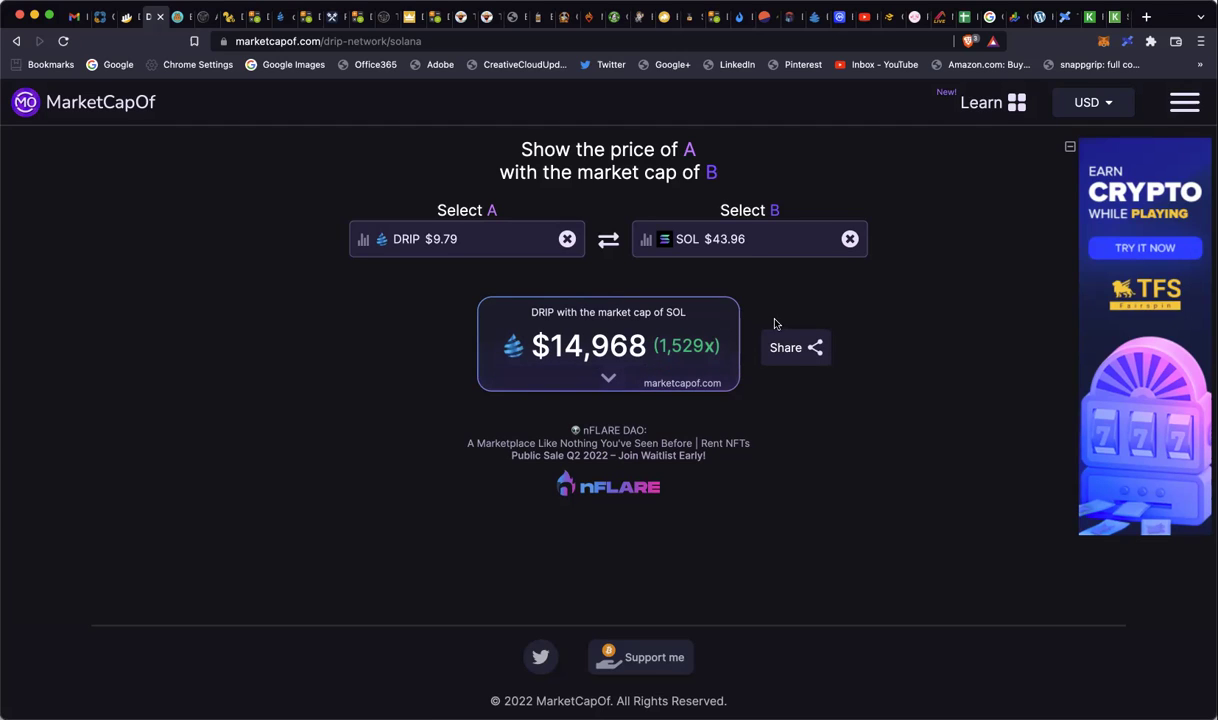
Calculate DRIP's price with the market cap of BNB and with that of Bitcoin
click(810, 238)
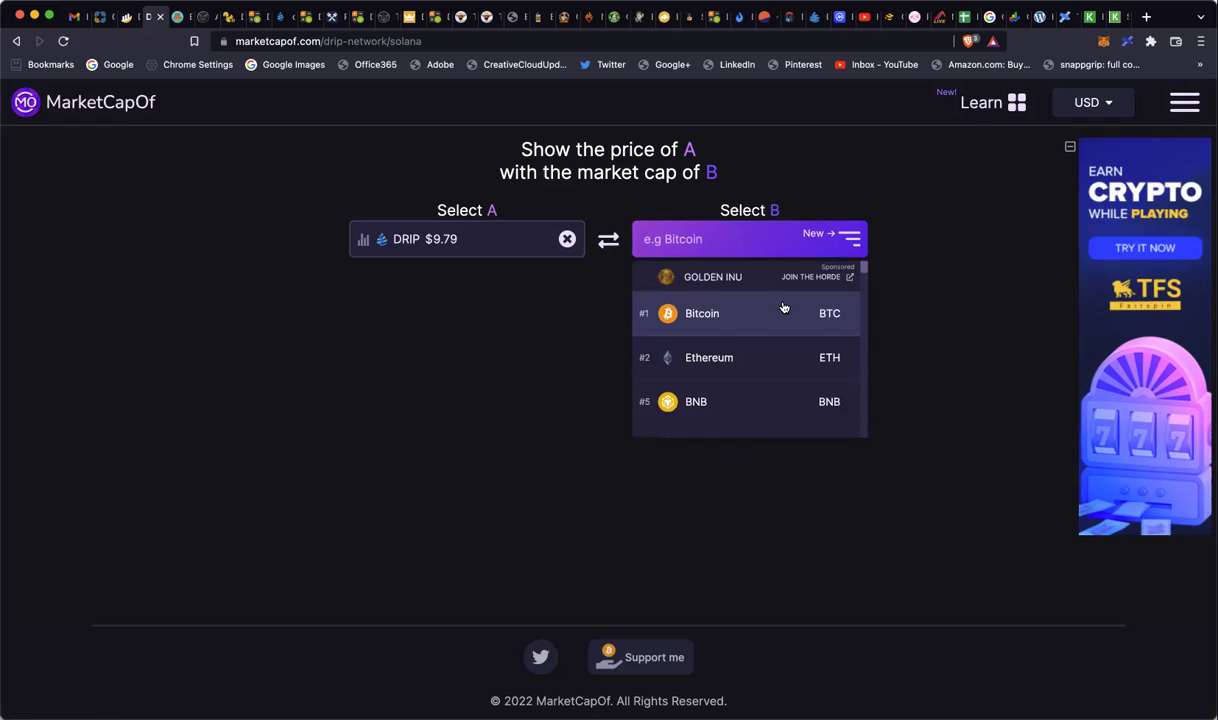
scroll(770, 346, down, 2)
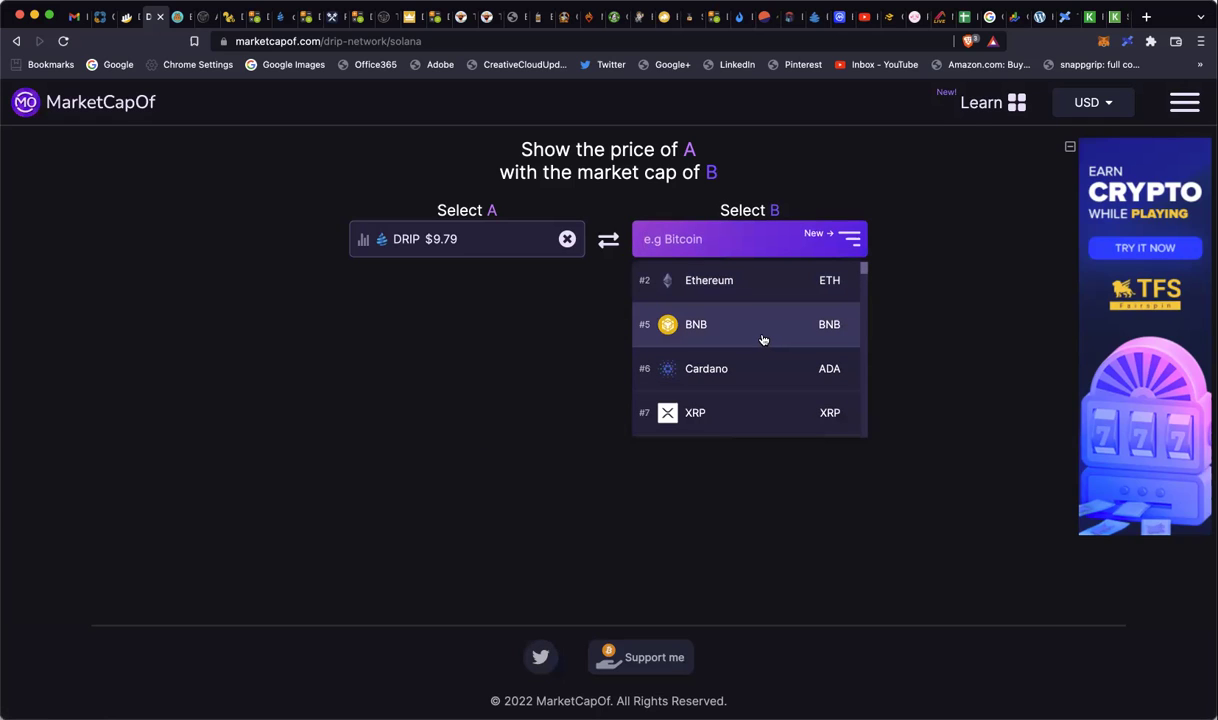
click(763, 330)
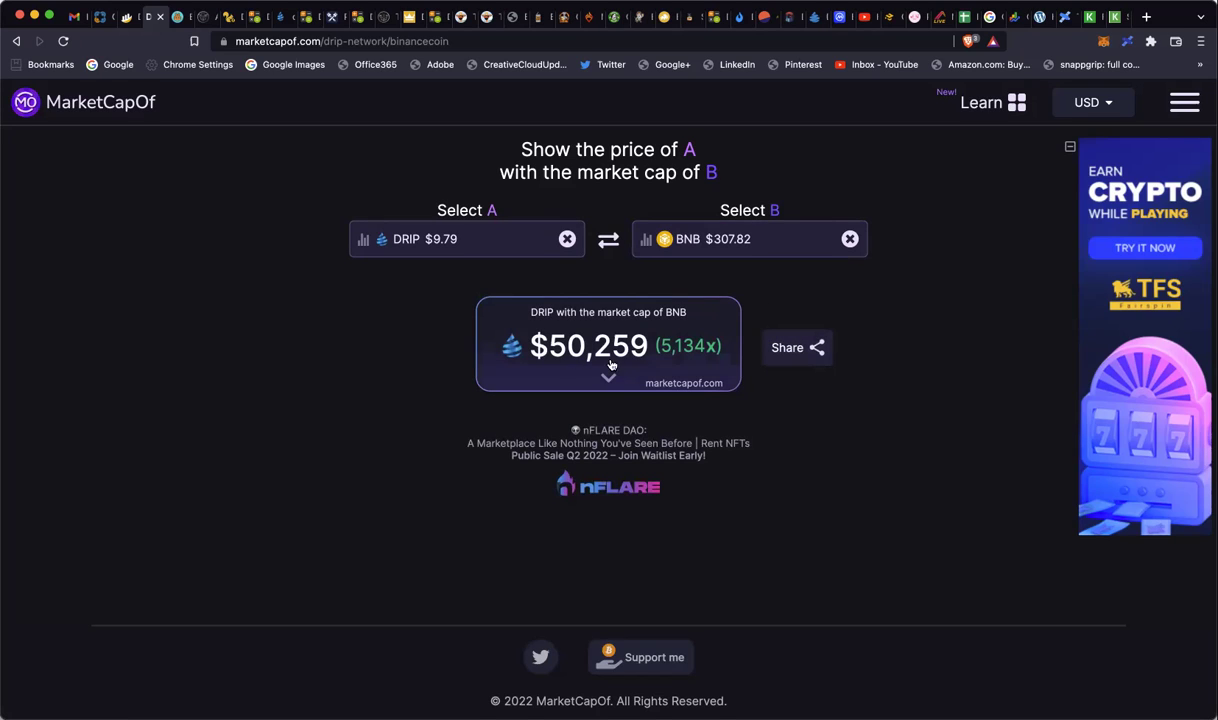
click(850, 240)
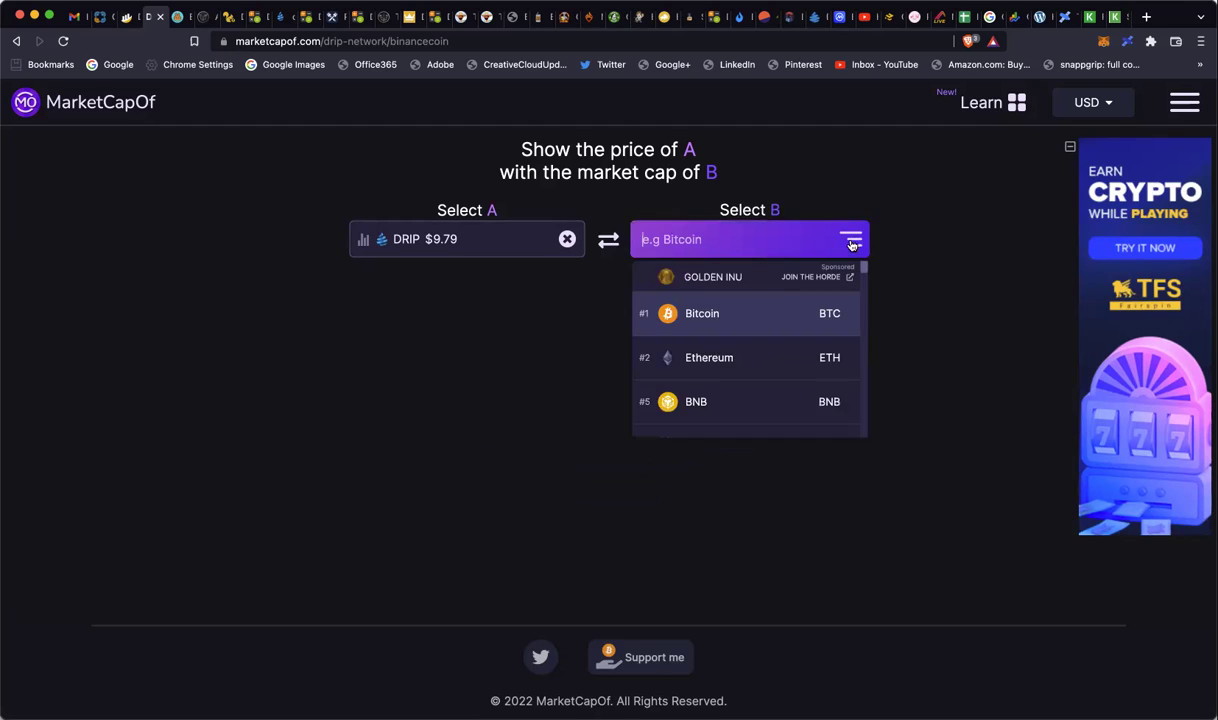
click(753, 314)
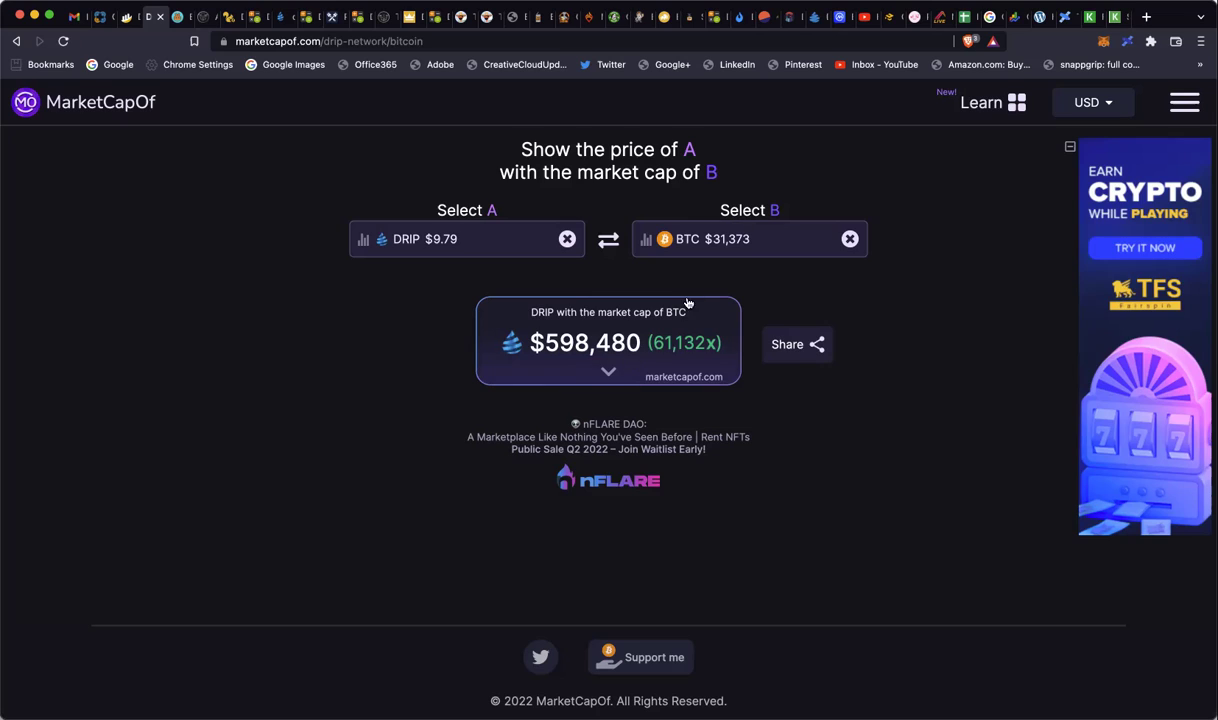
Set DRIP's circulating supply to 2000000 and calculate its price with Solana's and Bitcoin's market caps
click(851, 241)
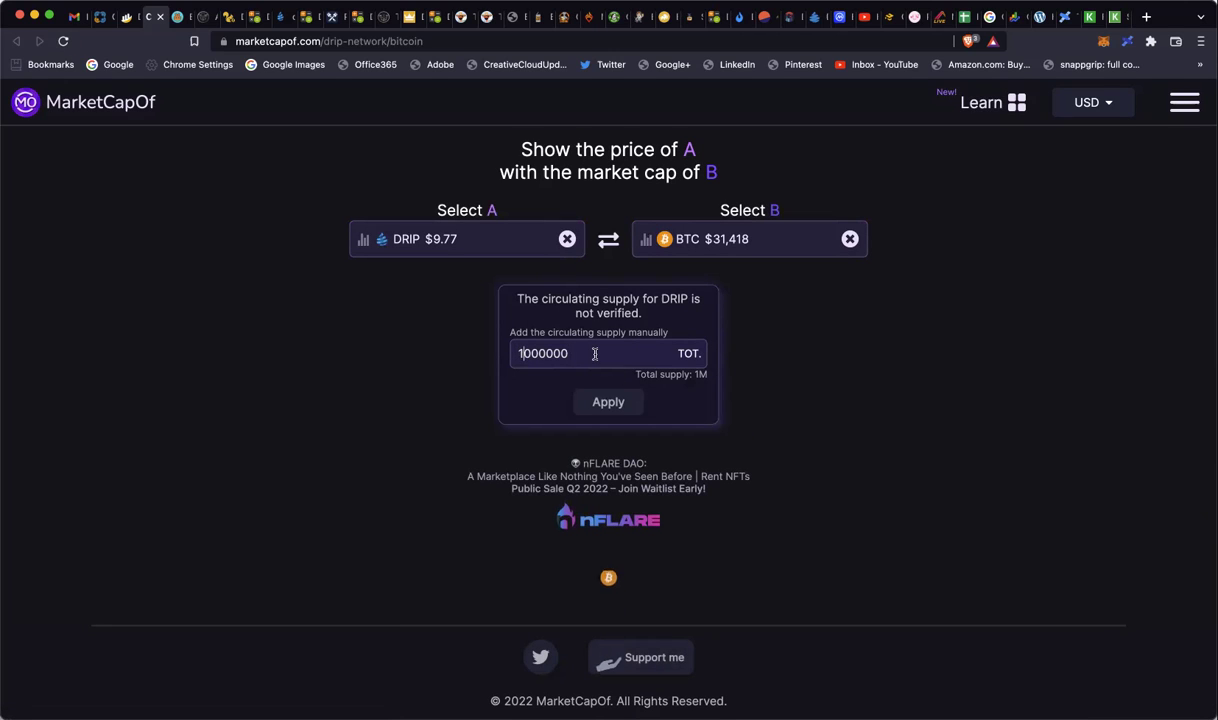
click(521, 353)
key(BackSpace)
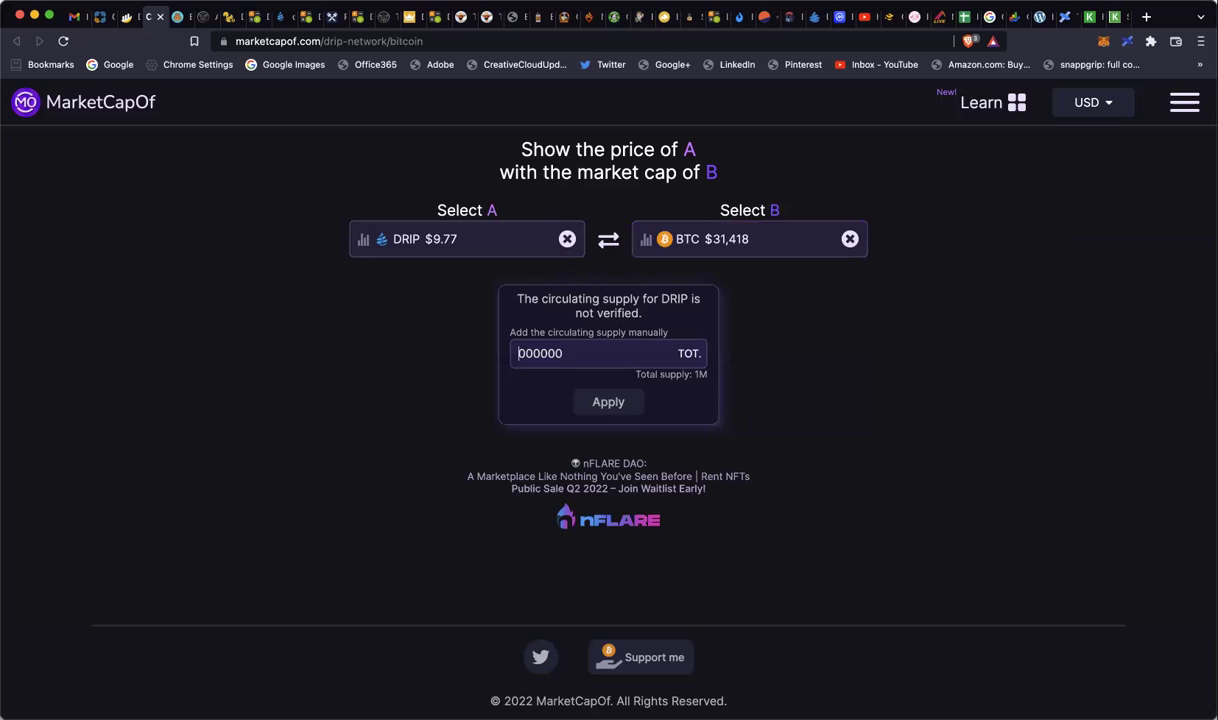
text(2)
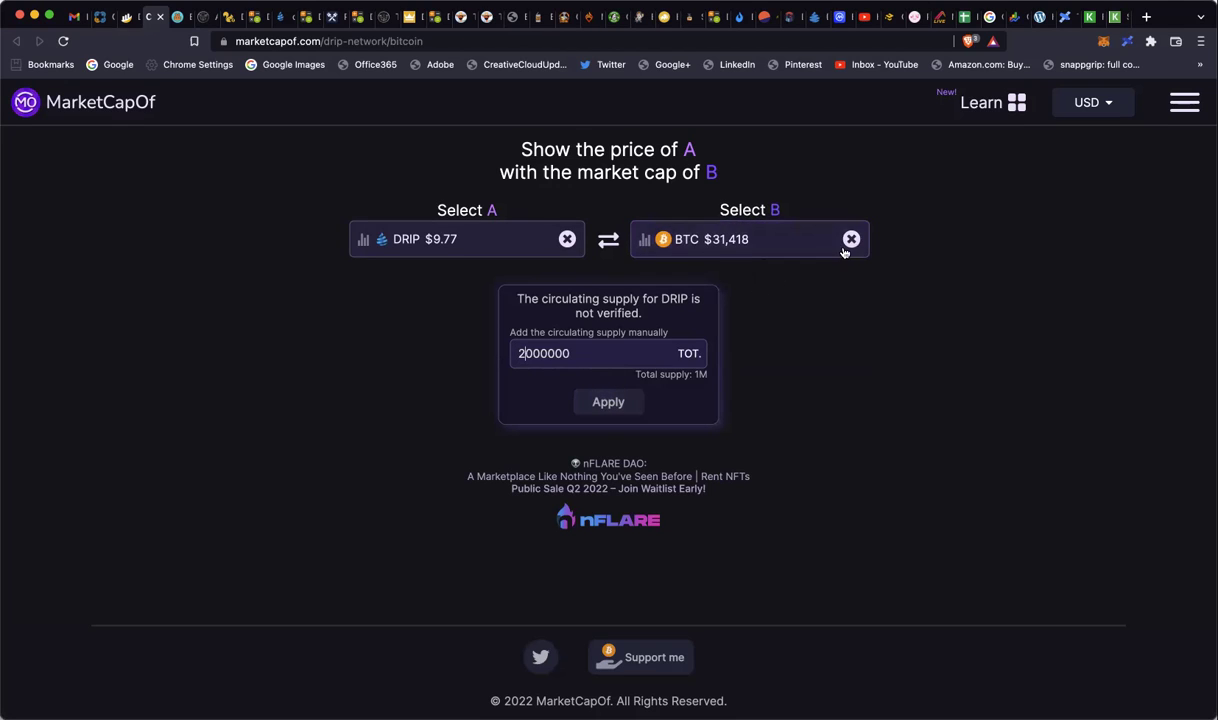
click(851, 241)
scroll(772, 358, down, 4)
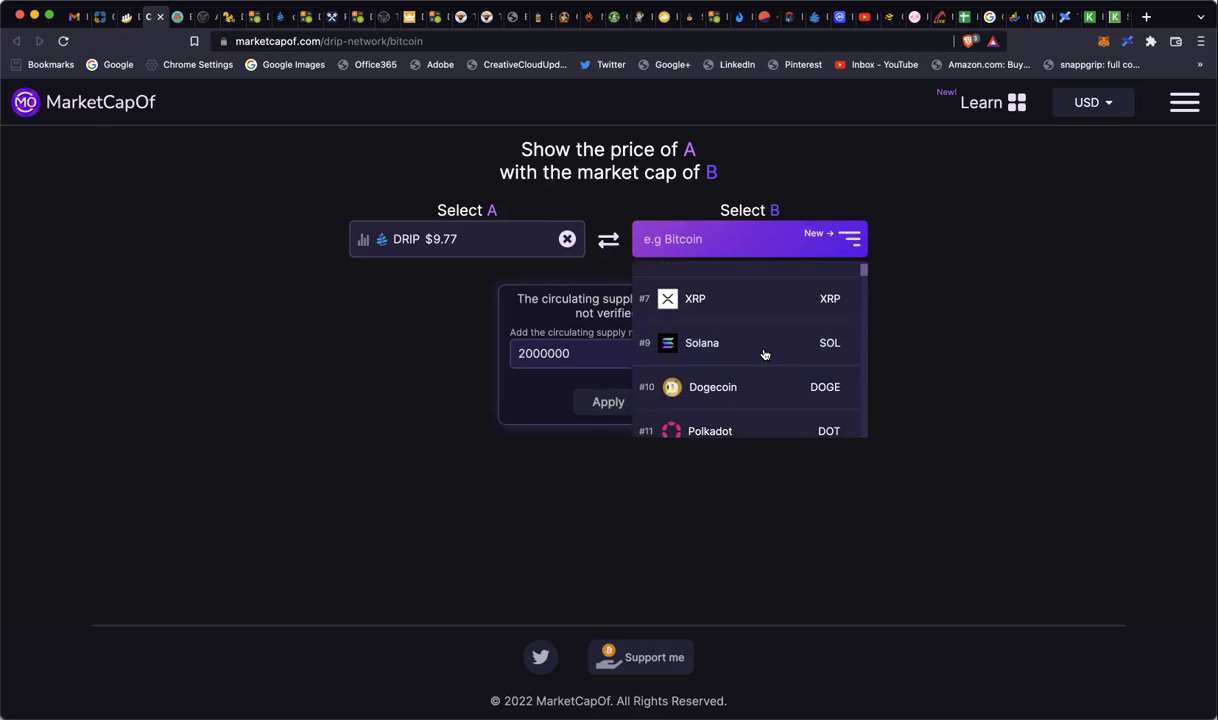
click(764, 350)
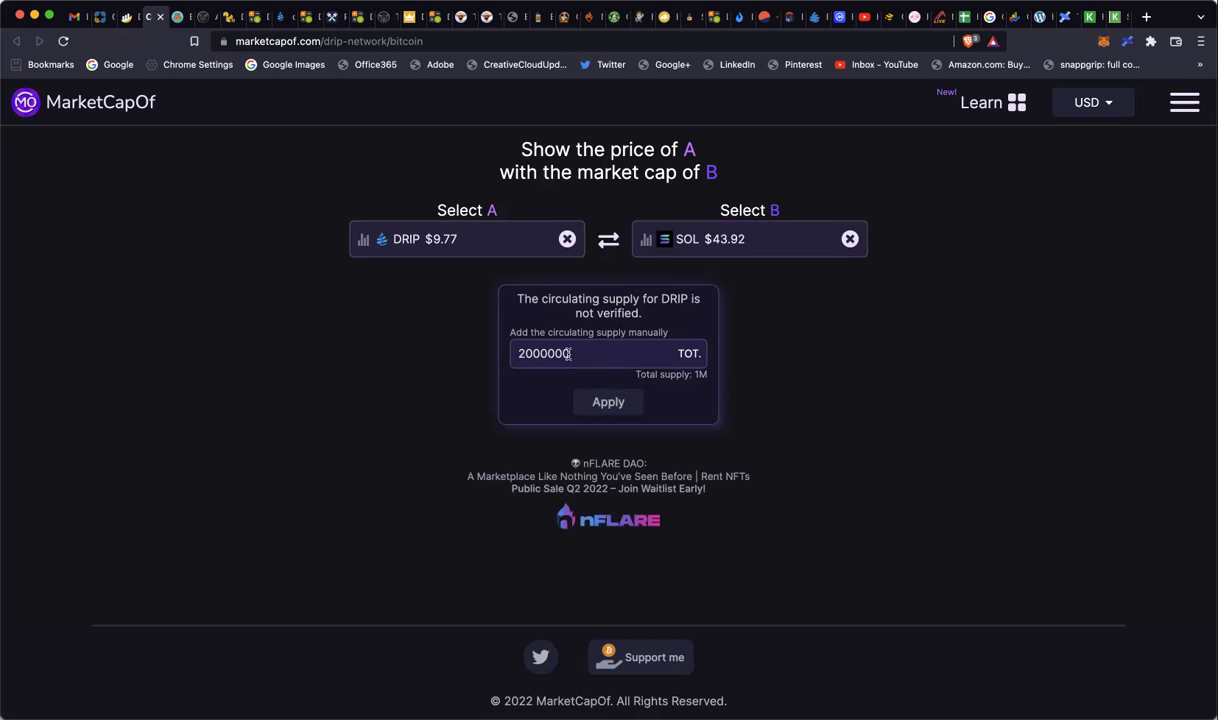
click(612, 402)
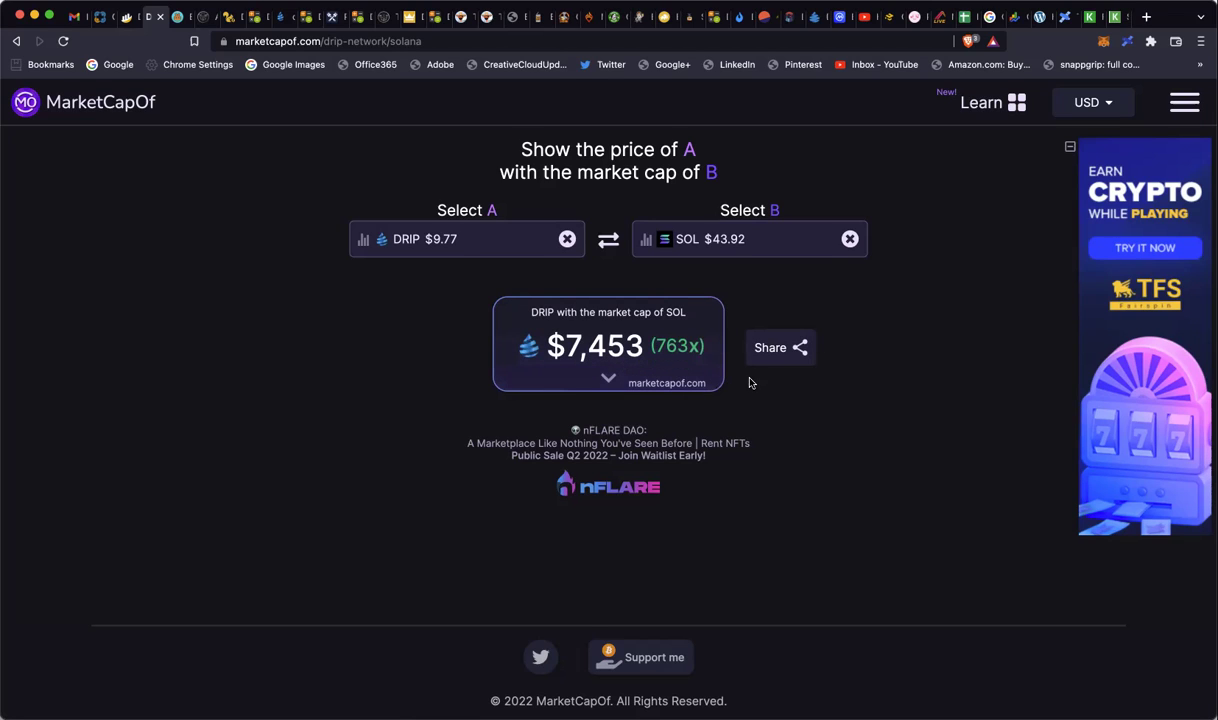
click(850, 240)
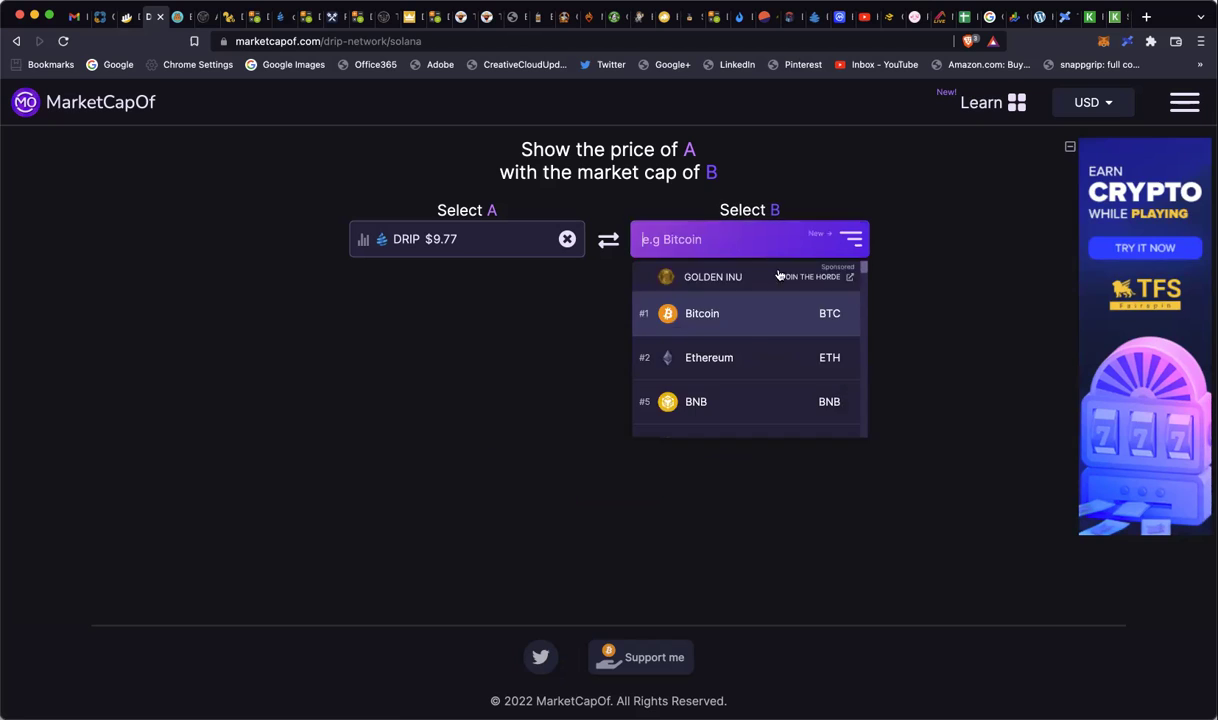
click(748, 322)
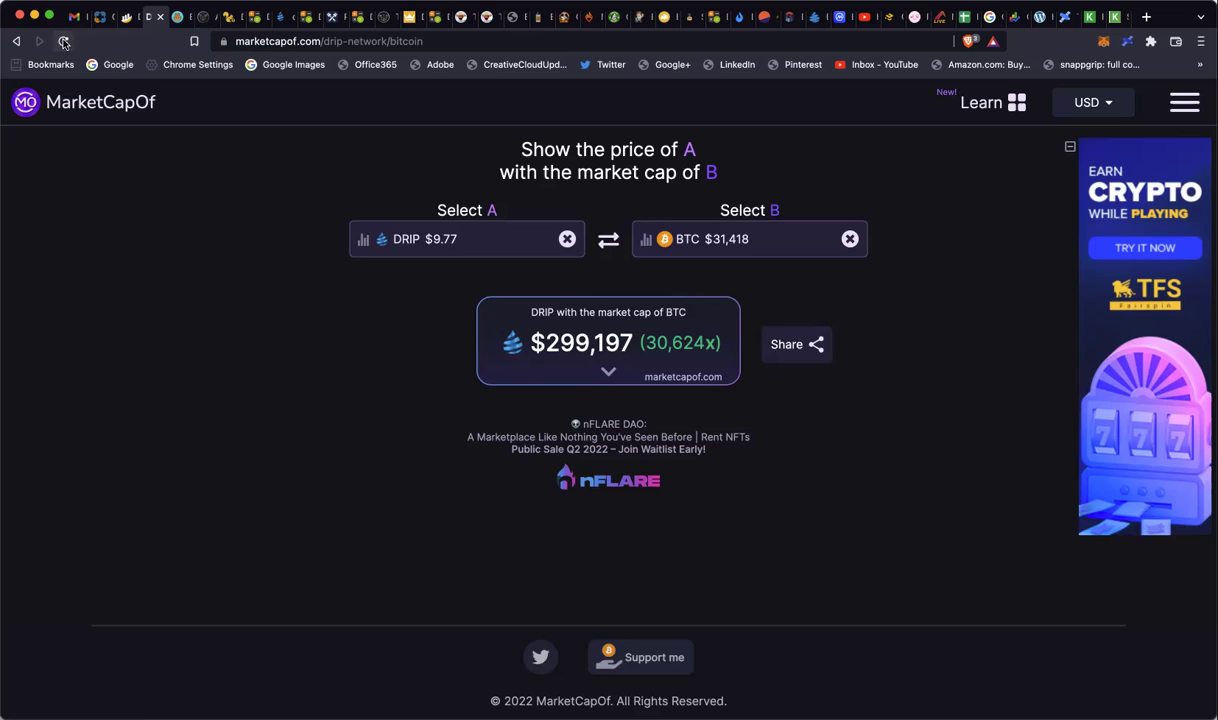
Set DRIP's circulating supply to 10000000 and calculate its price with Solana's and Bitcoin's market caps
click(363, 239)
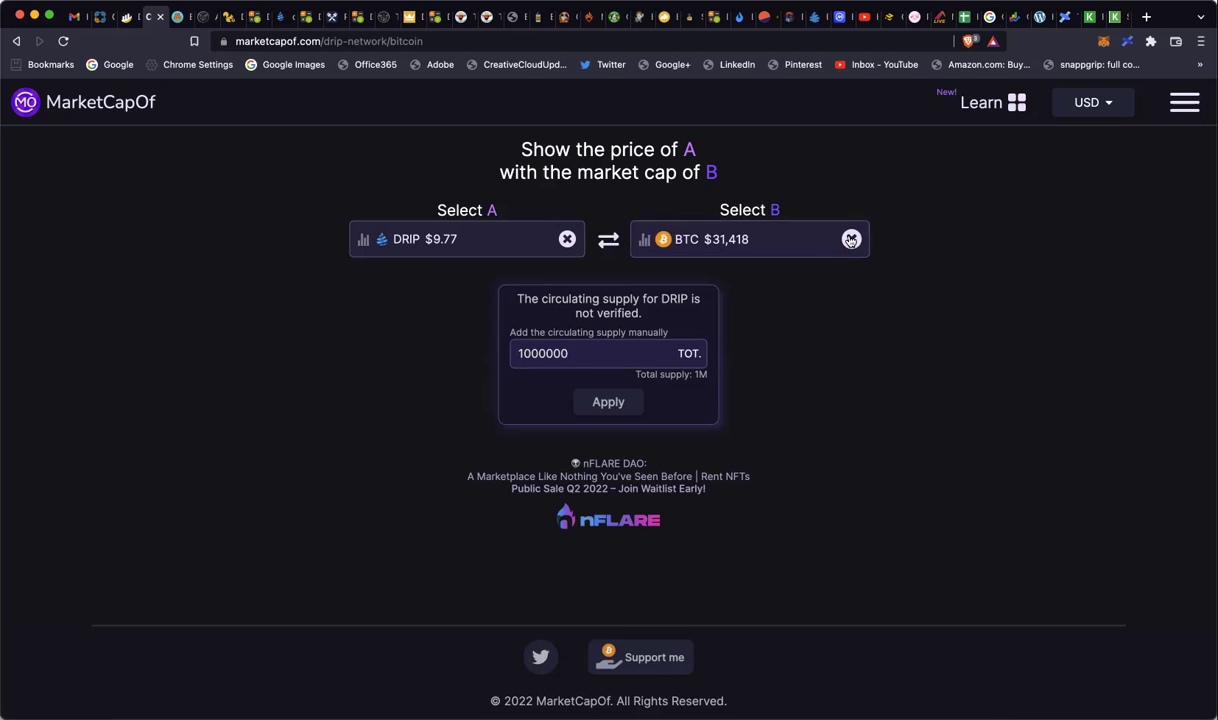
click(849, 239)
scroll(734, 356, down, 5)
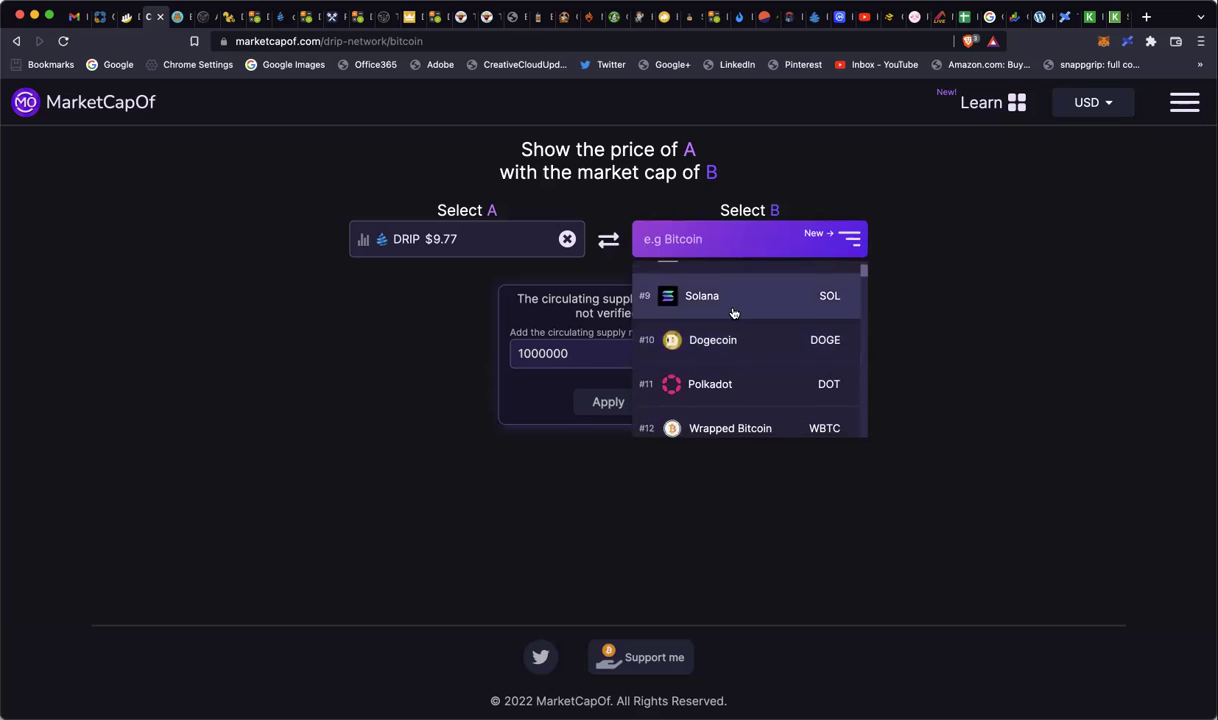
click(730, 306)
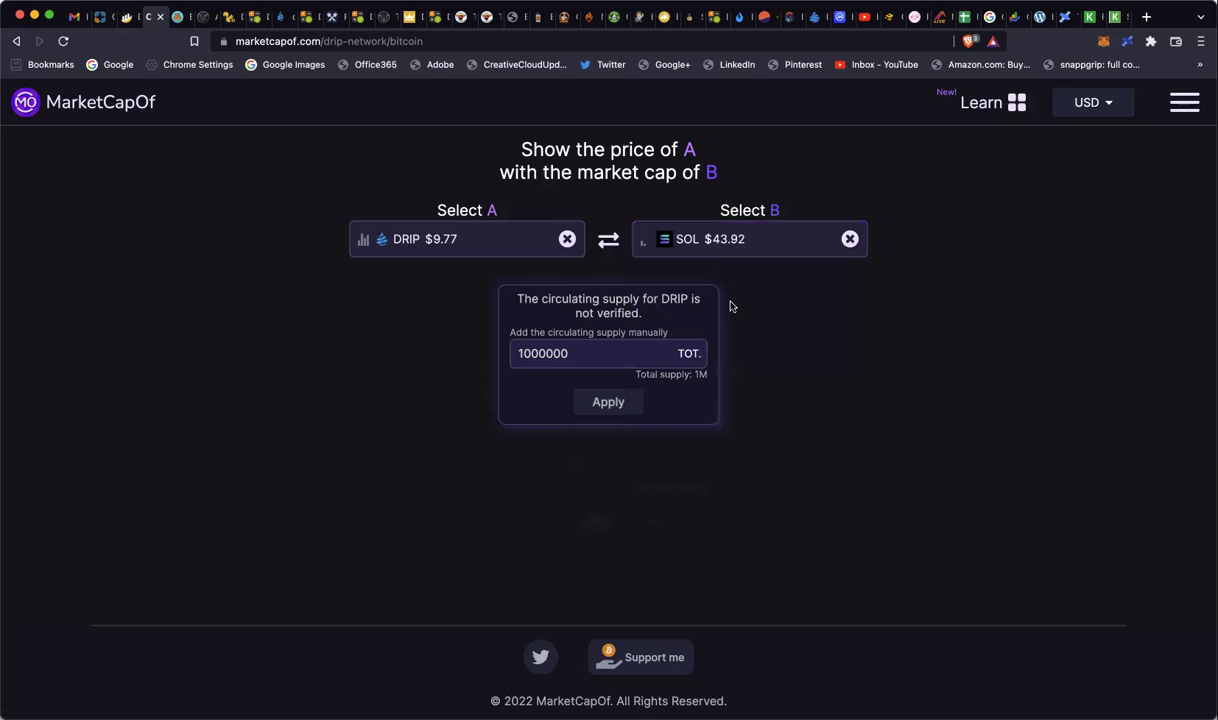
click(602, 353)
text(0)
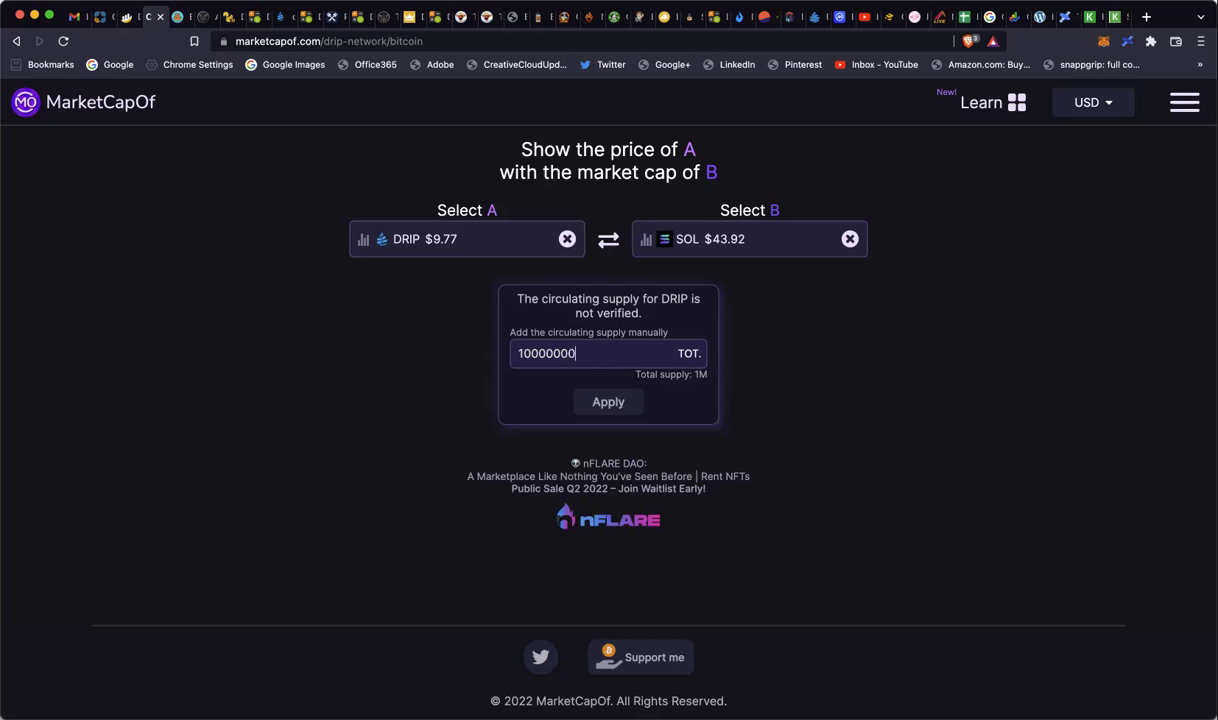
click(604, 405)
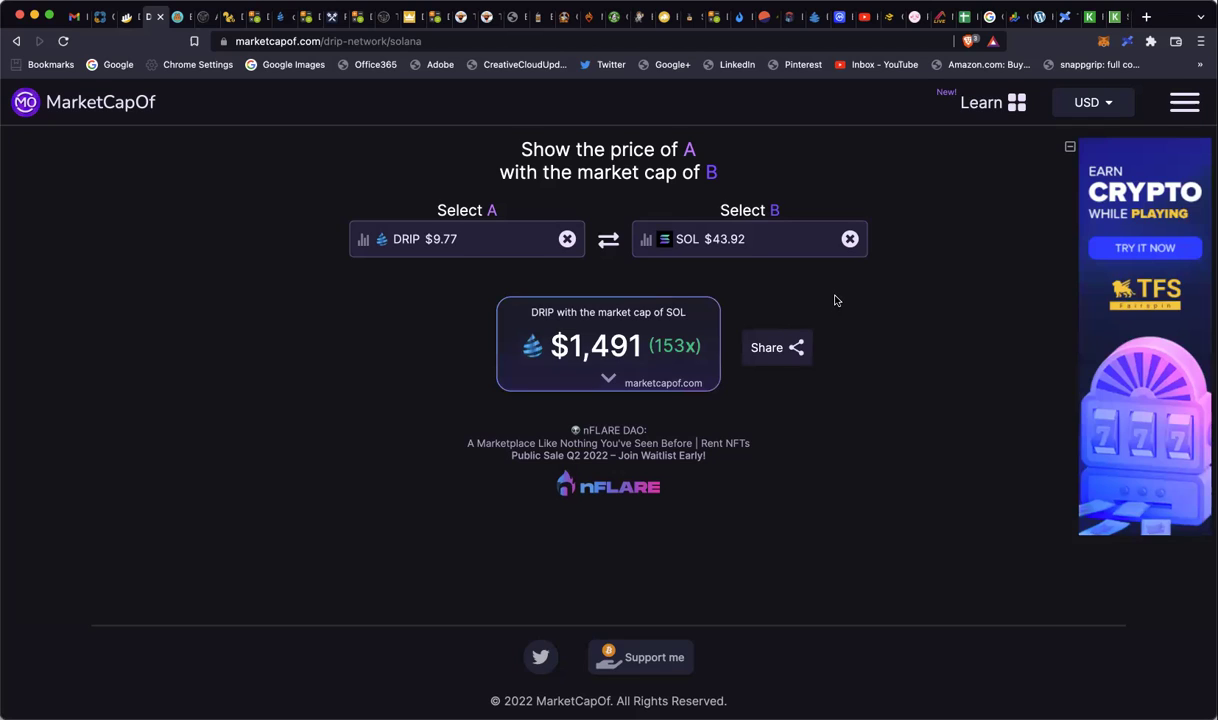
click(851, 239)
click(735, 312)
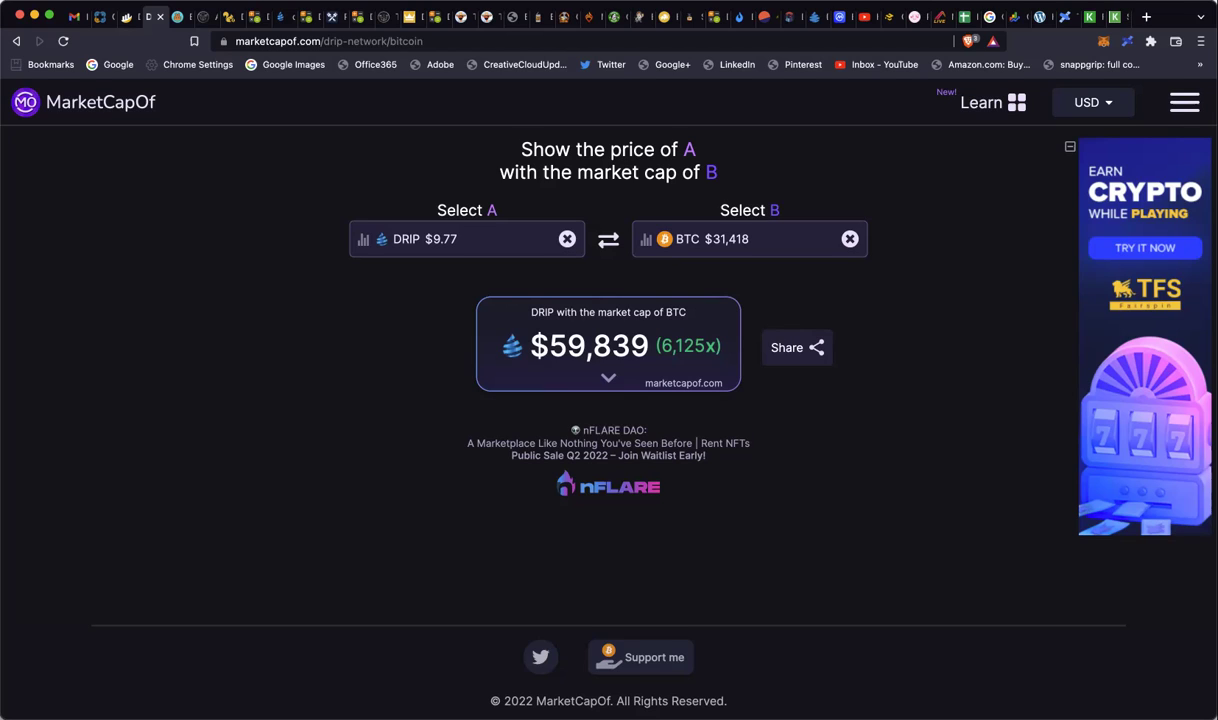
Switch to the Crypto_Miner_Tracker workbook in Excel and review the 6/4/22 claim earnings of each miner and their BUSD total
key(super+Tab)
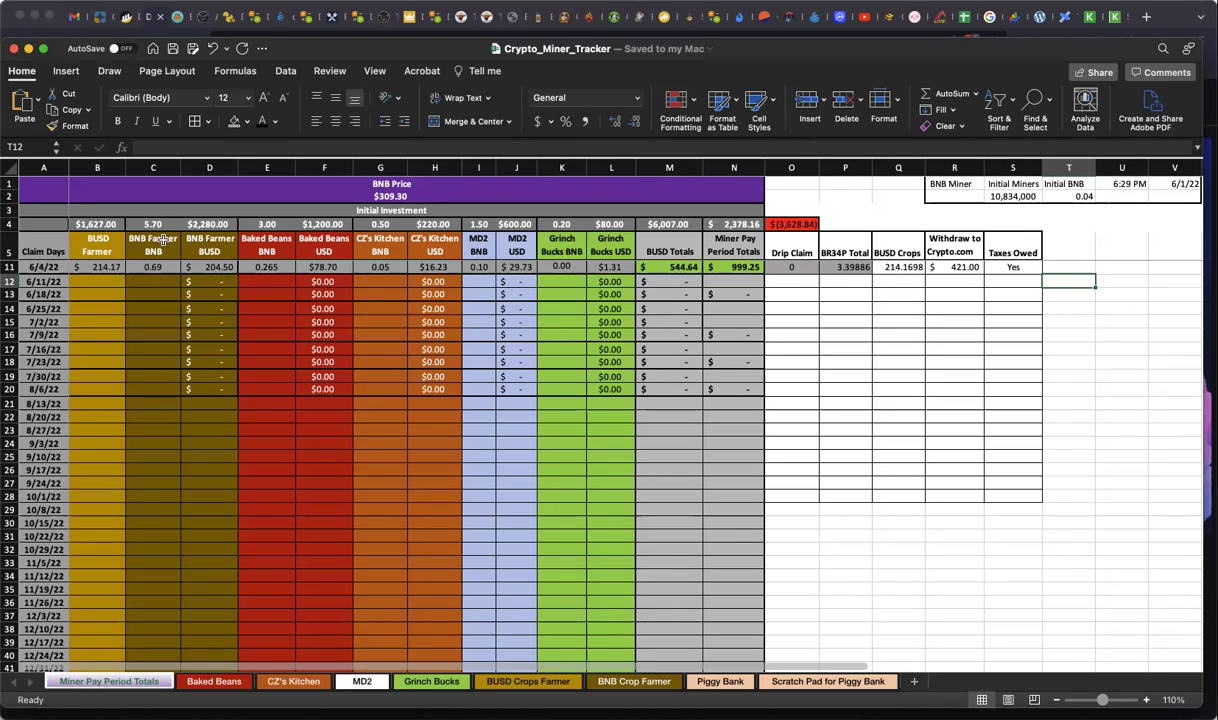
click(100, 267)
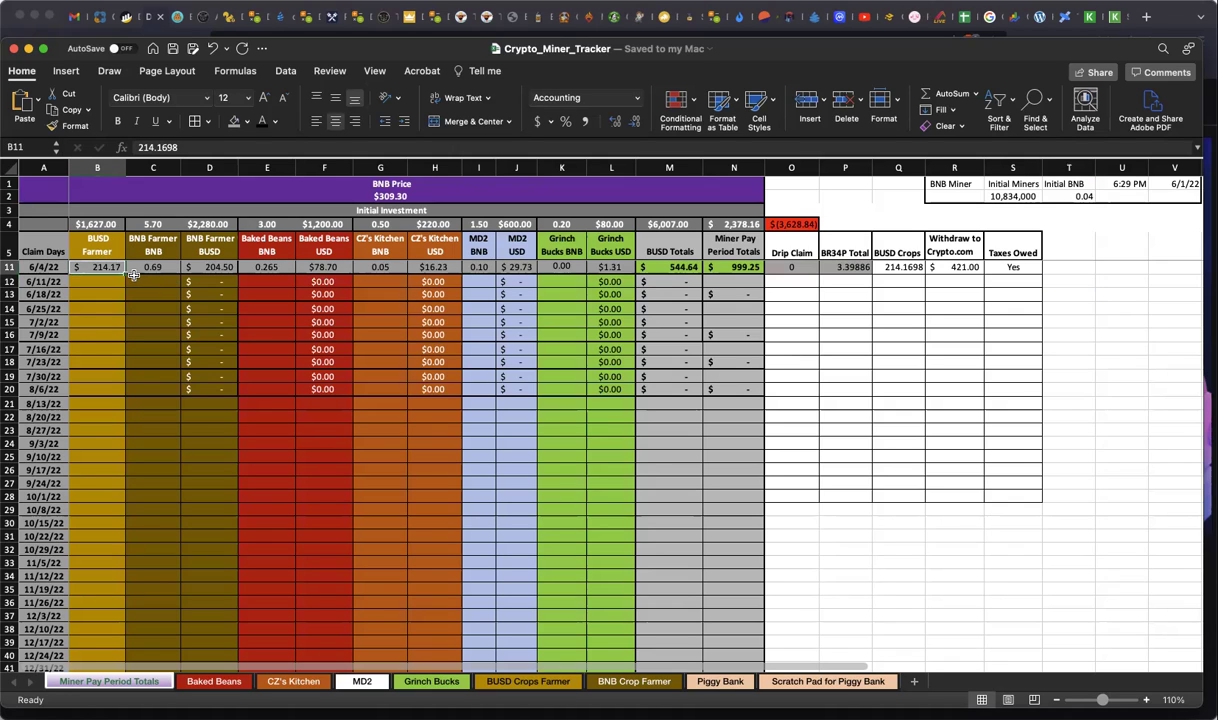
click(222, 266)
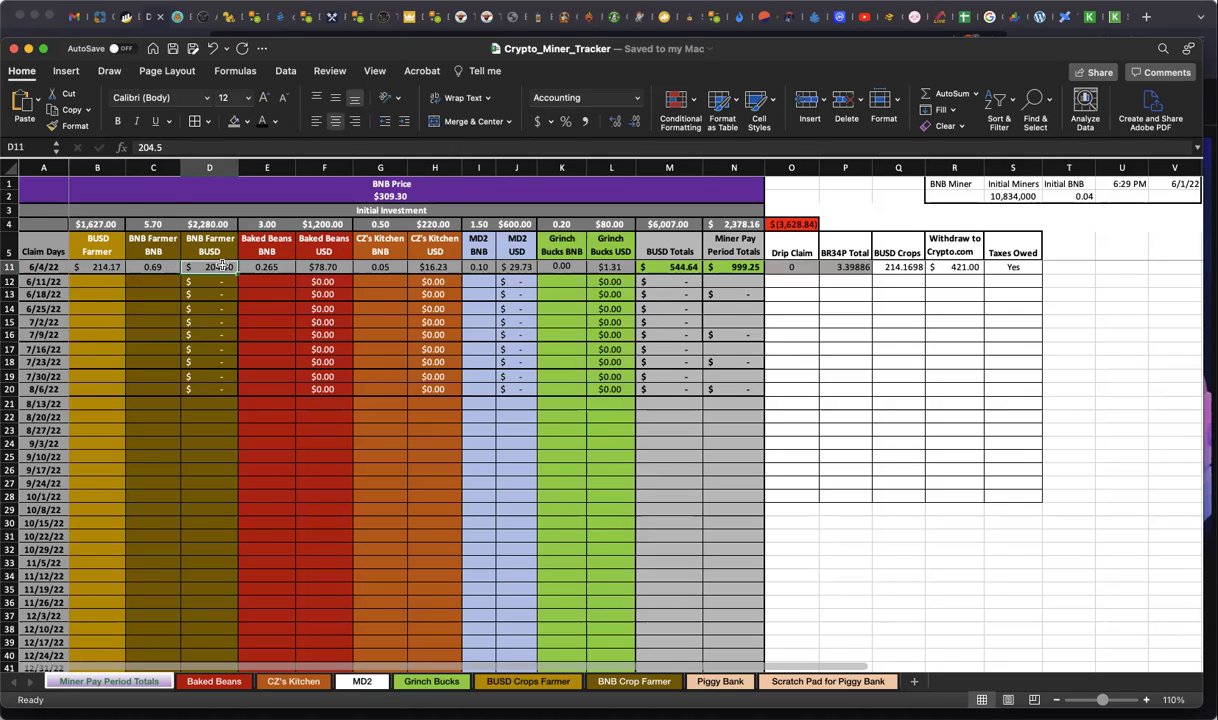
click(323, 267)
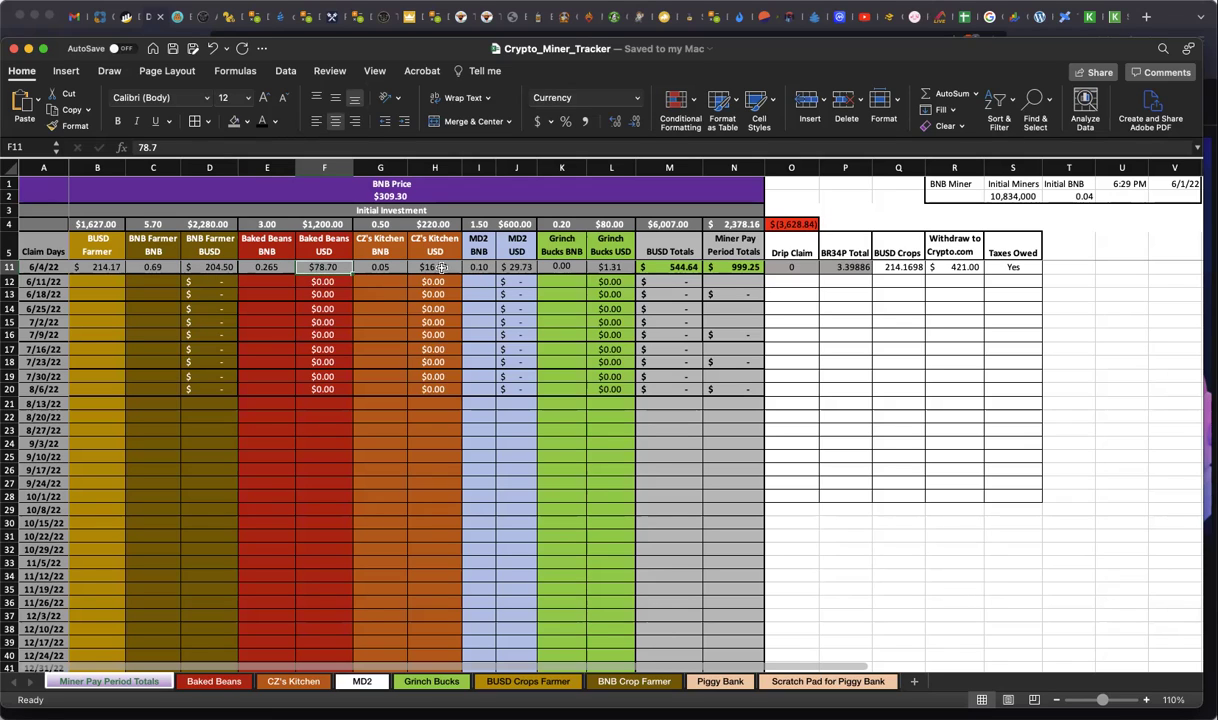
click(441, 267)
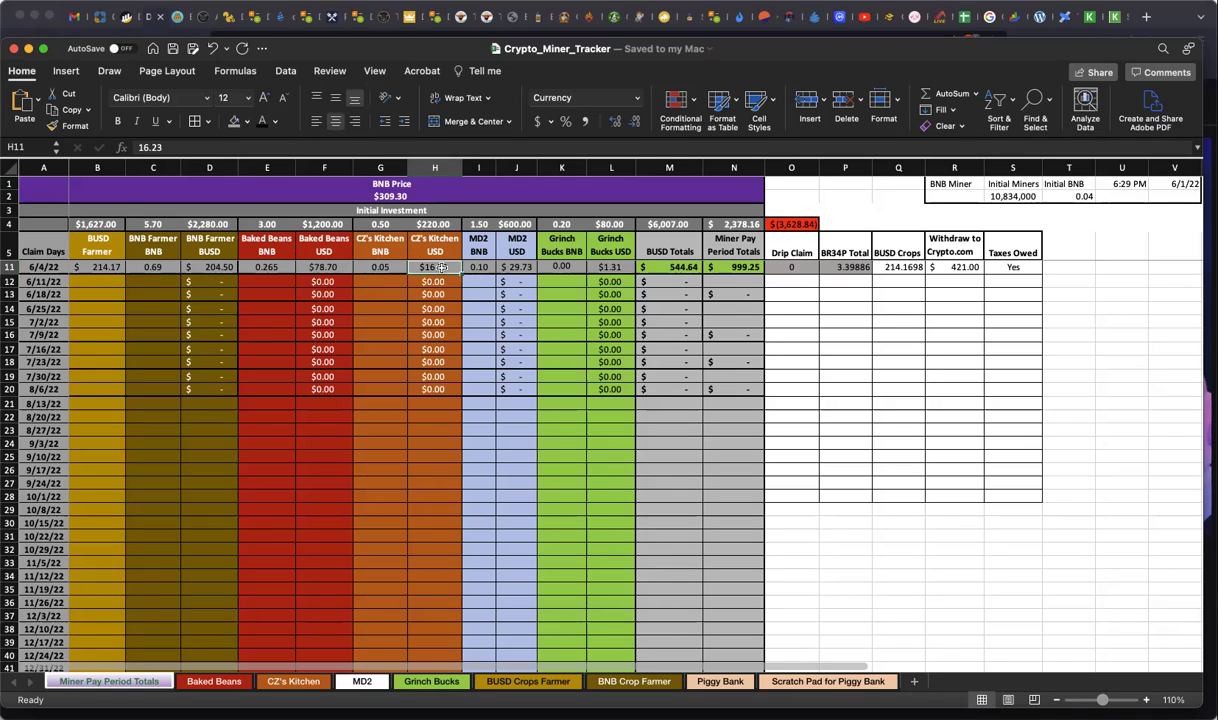
click(522, 268)
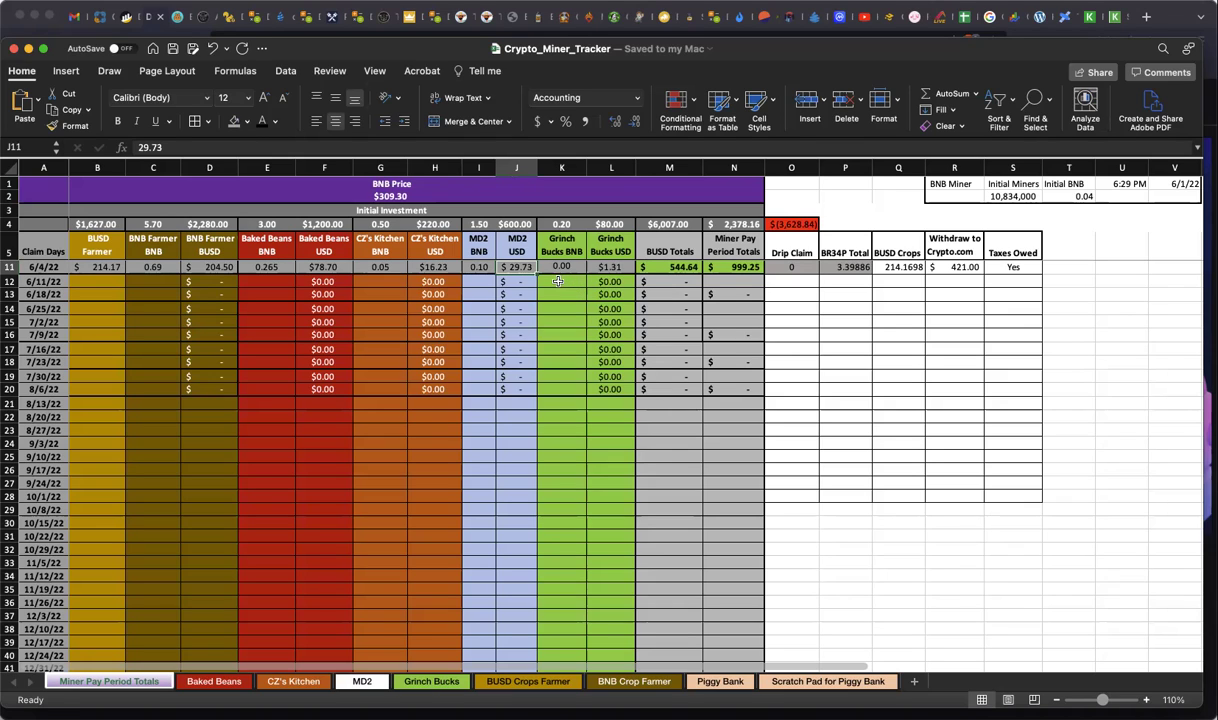
click(608, 267)
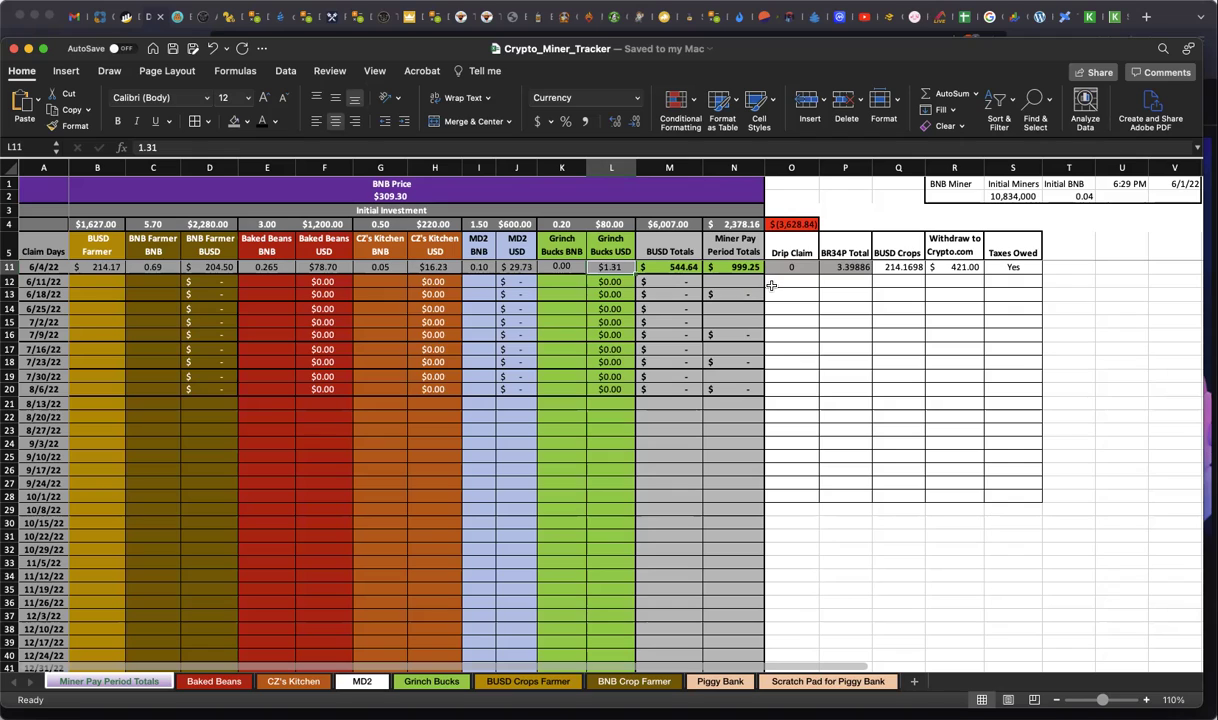
click(683, 267)
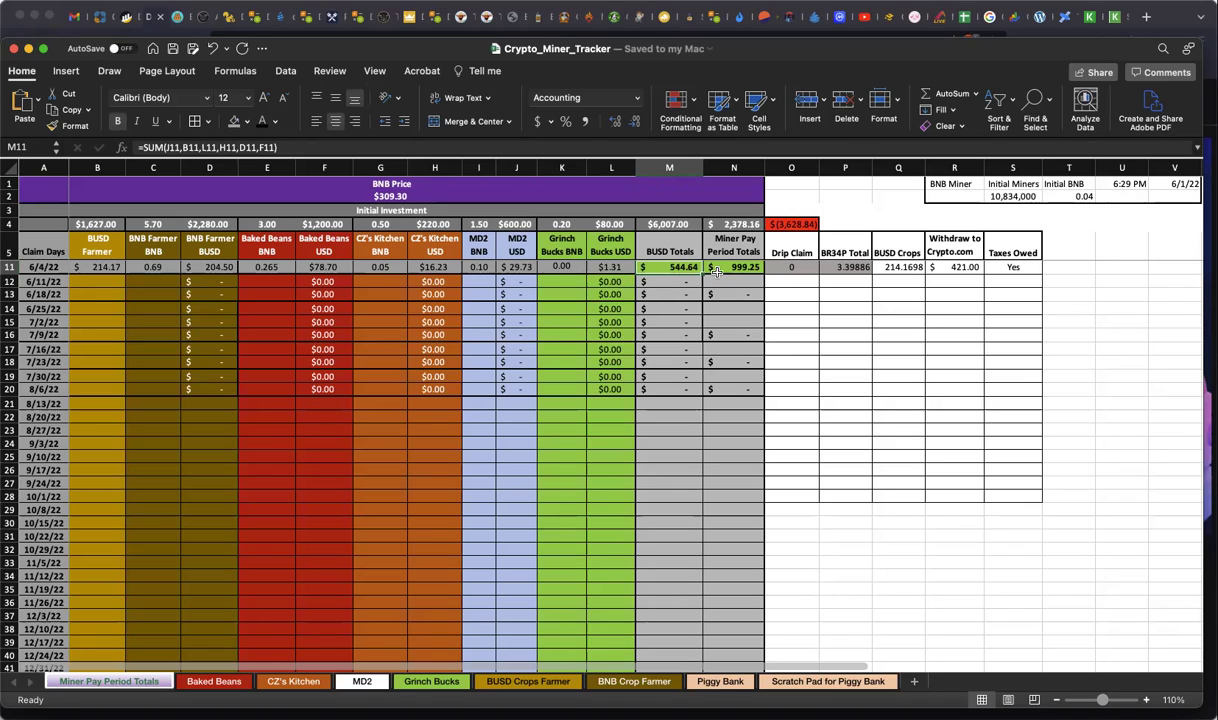
Compare the 6/4/22 withdrawal to Crypto.com with the withdrawals of the earlier claim days
click(965, 266)
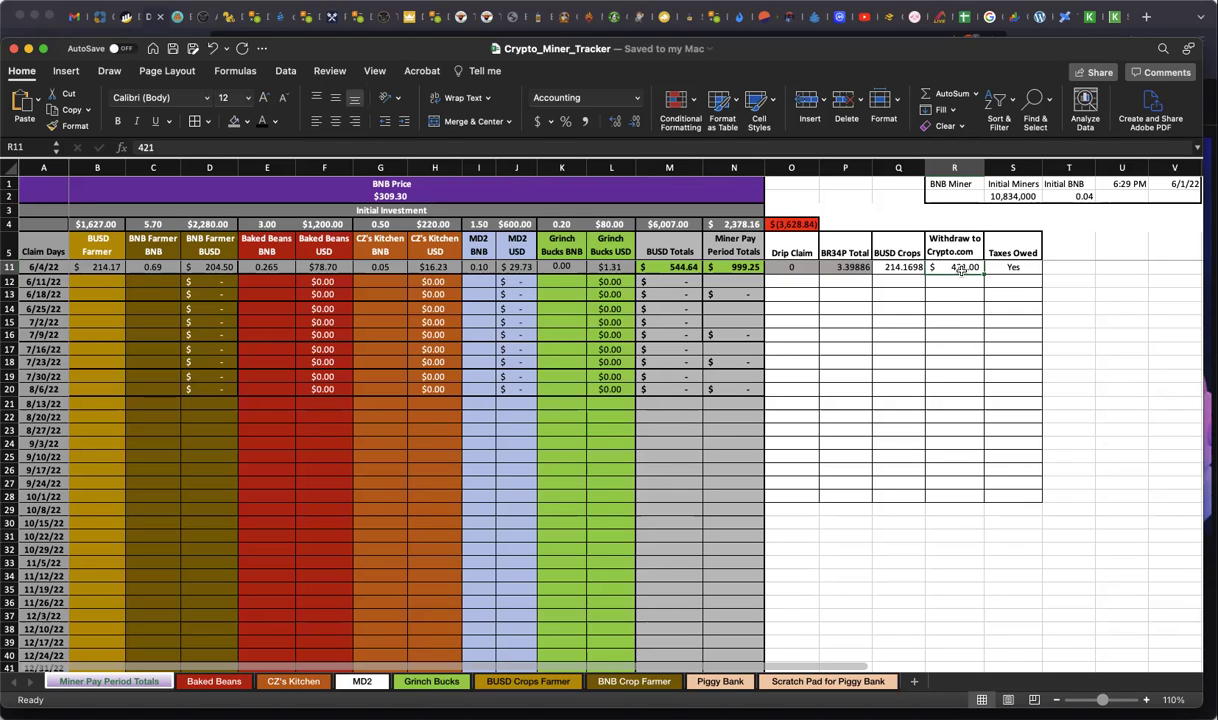
scroll(964, 283, up, 5)
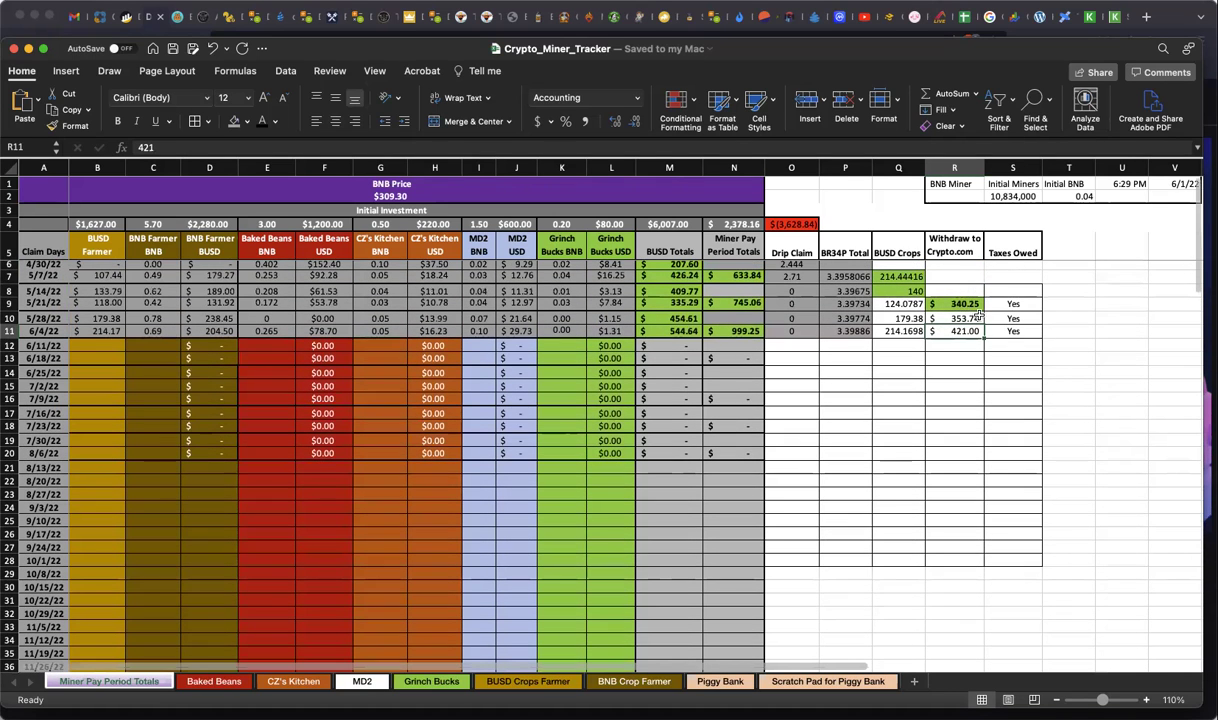
scroll(972, 345, down, 2)
scroll(974, 347, down, 1)
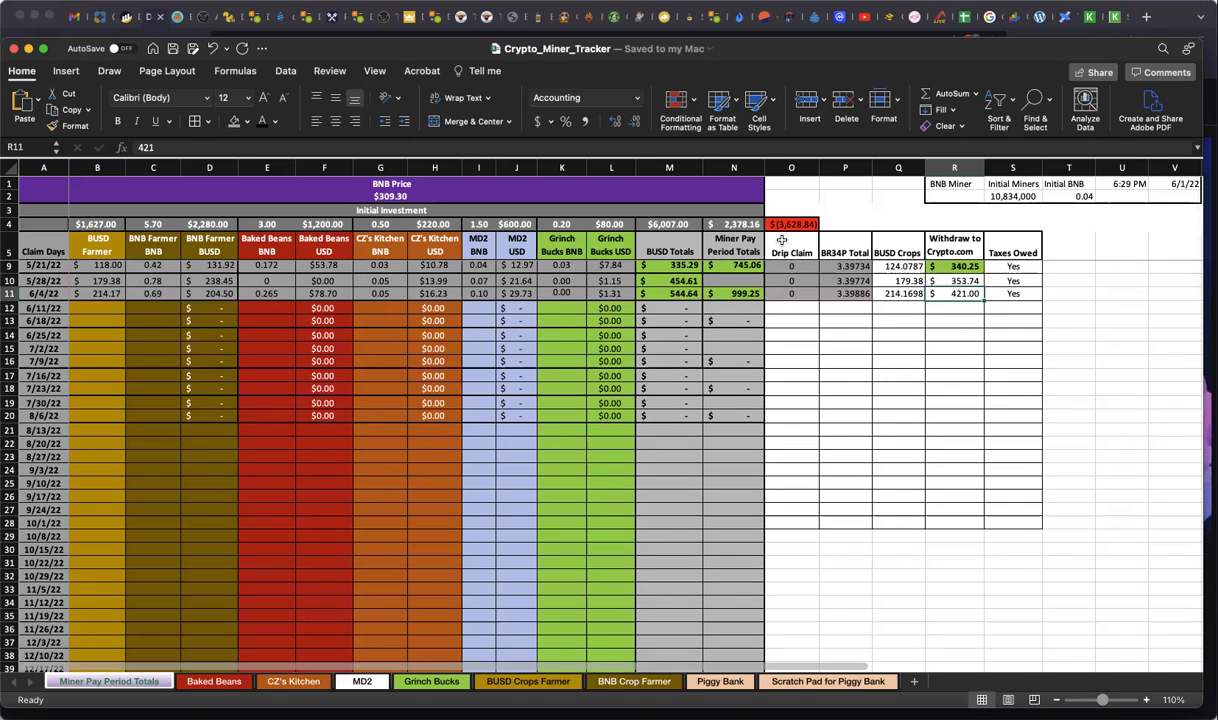
Switch to the browser and examine the BUSD Crops Farmer dashboard and the BUSD Crops Yield Farmer account details, plans and investments
click(460, 20)
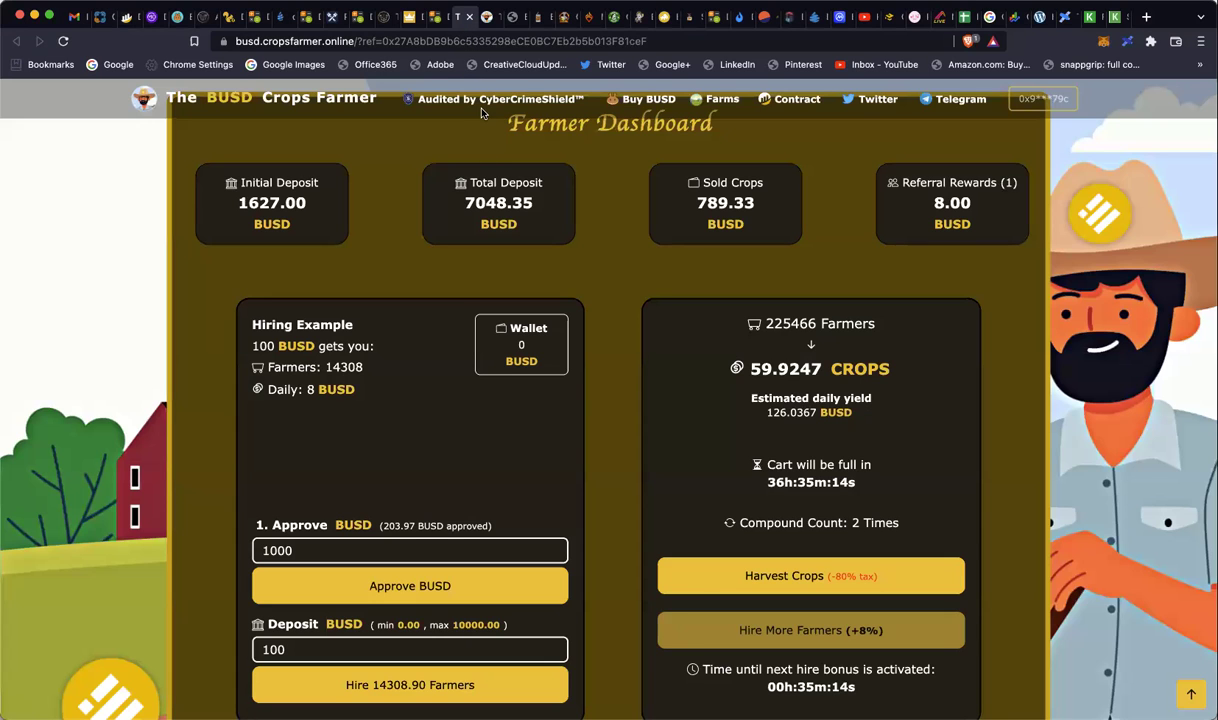
click(514, 25)
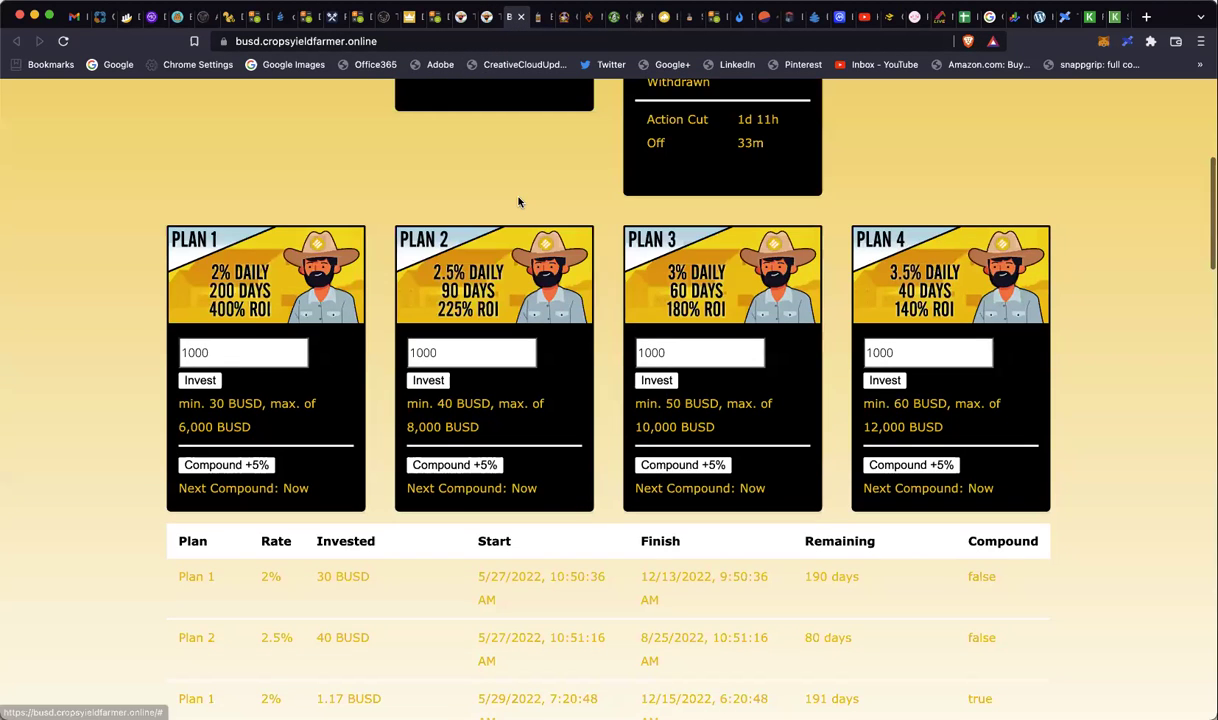
scroll(517, 200, up, 5)
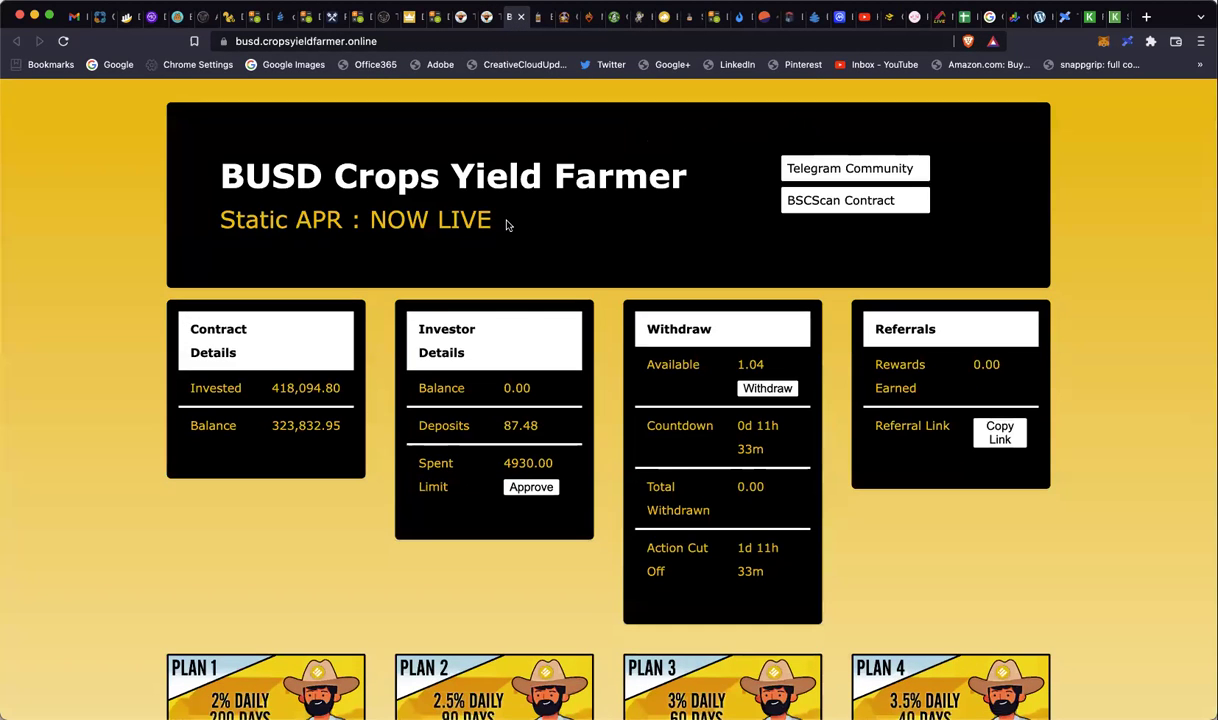
scroll(505, 226, down, 4)
scroll(520, 230, up, 4)
scroll(731, 371, down, 5)
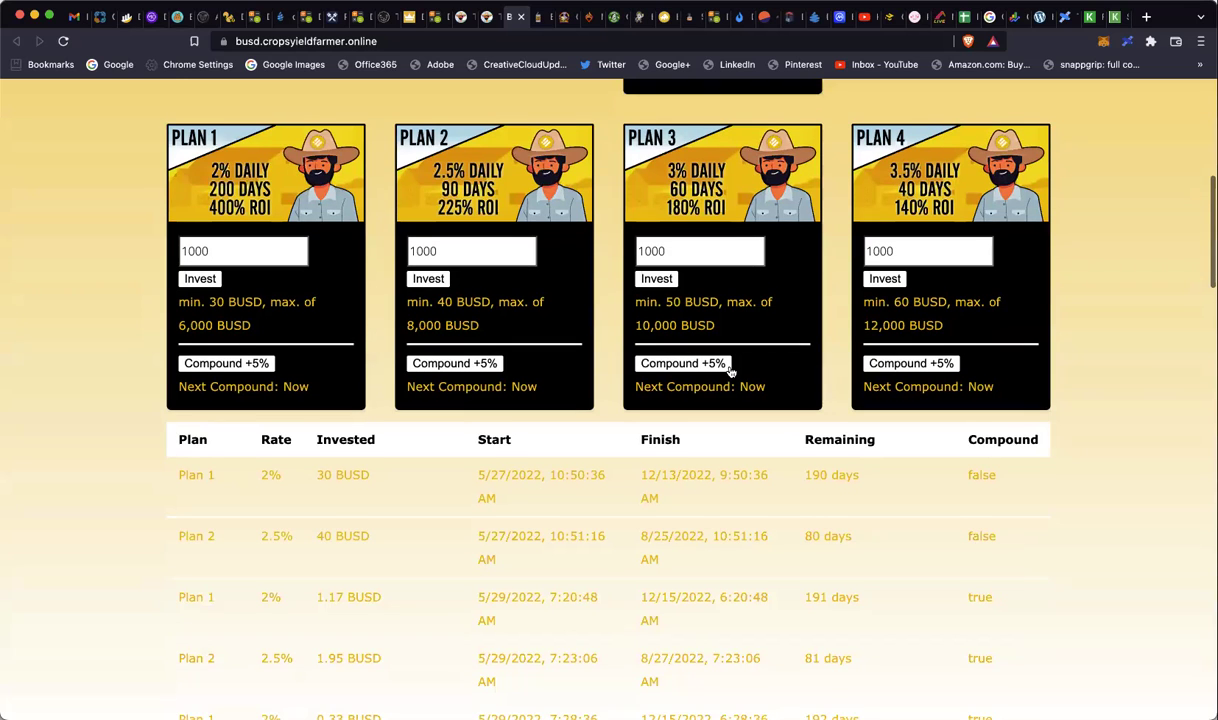
scroll(731, 371, down, 1)
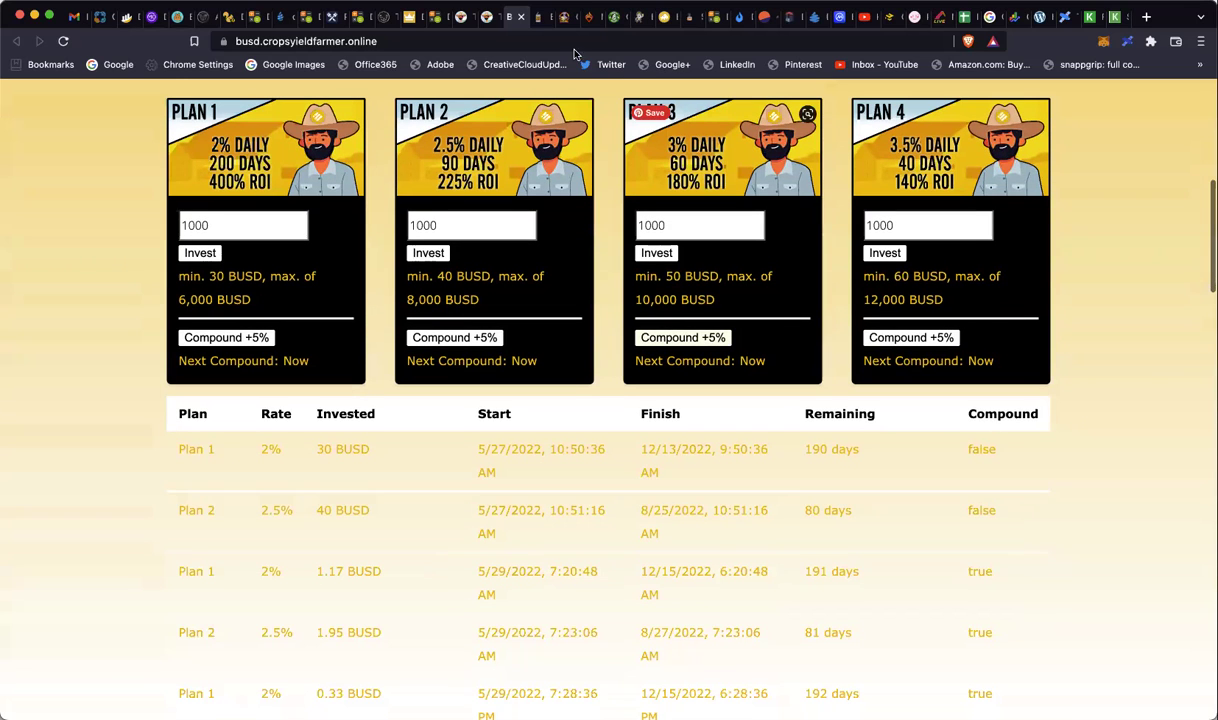
View the BUSD and BNB Crops Farmer dashboards, the Yield Farmer, Baked Beans, CZ's Kitchen and My DiamondTeam one after another
click(462, 18)
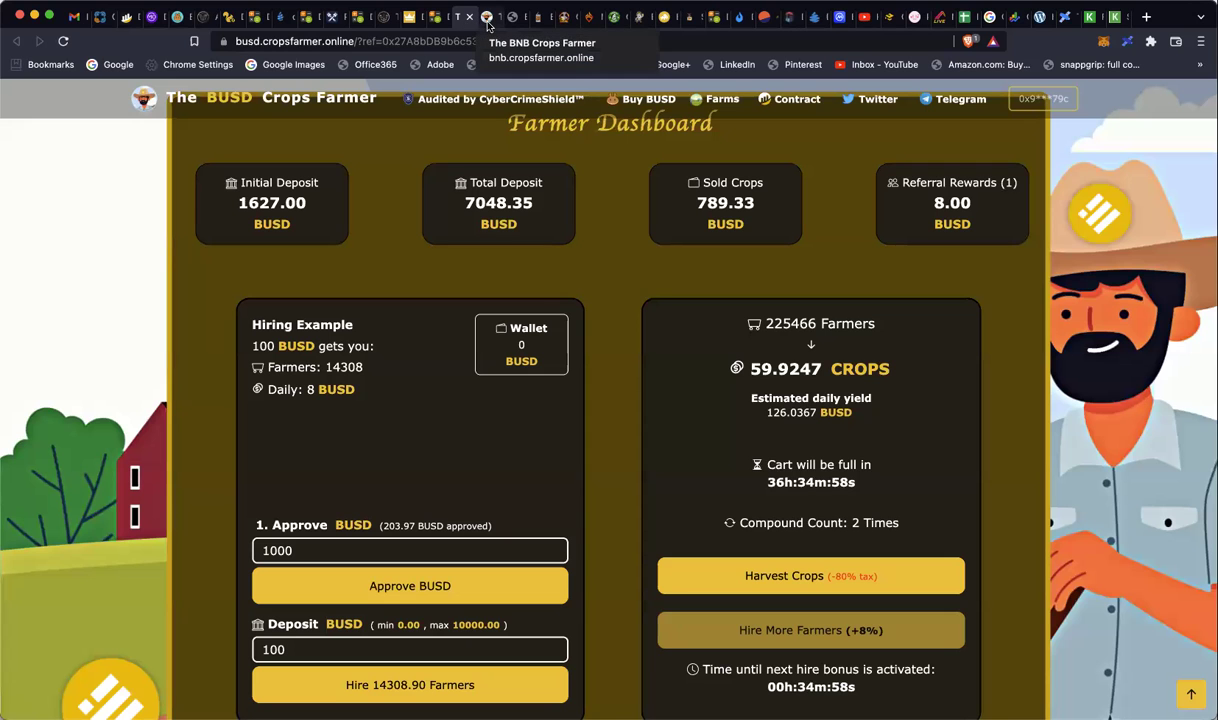
click(487, 18)
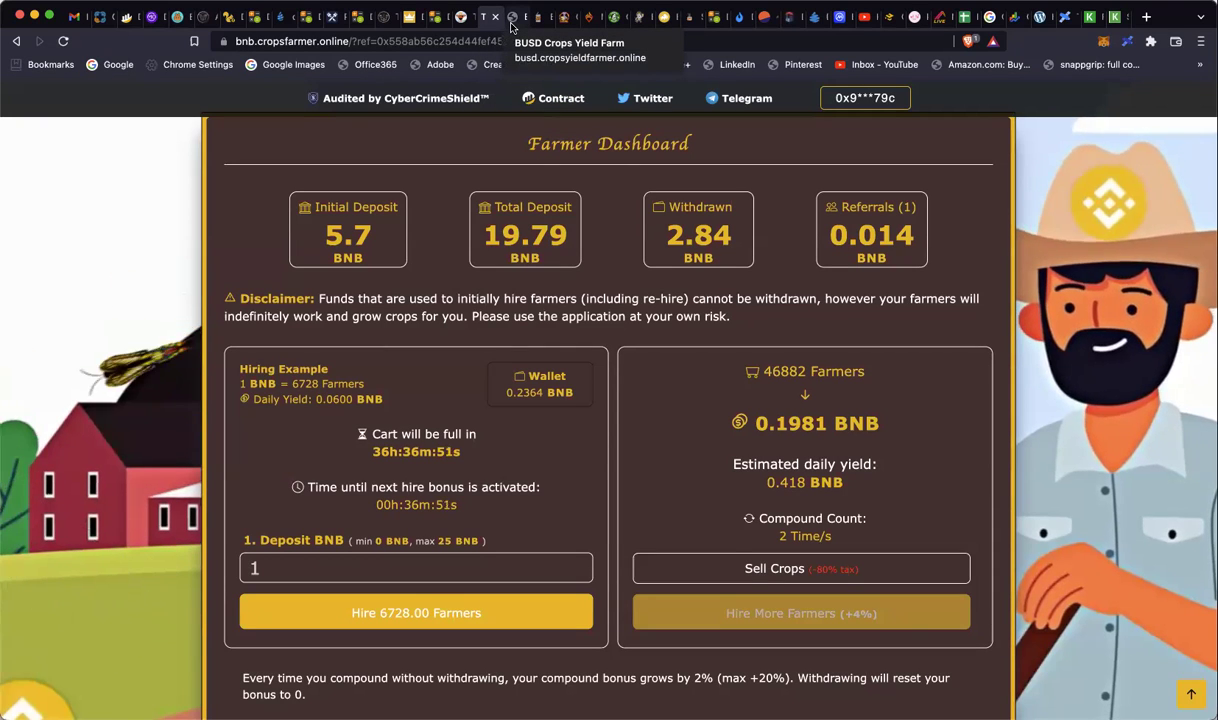
click(511, 24)
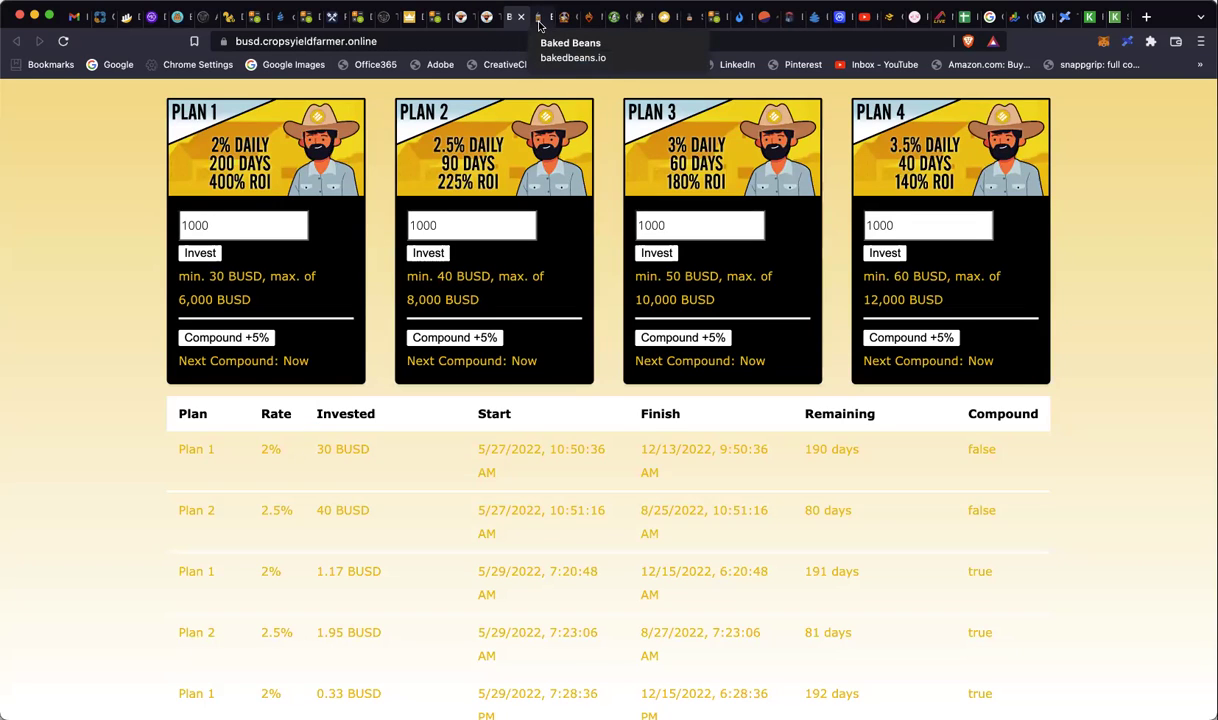
click(539, 24)
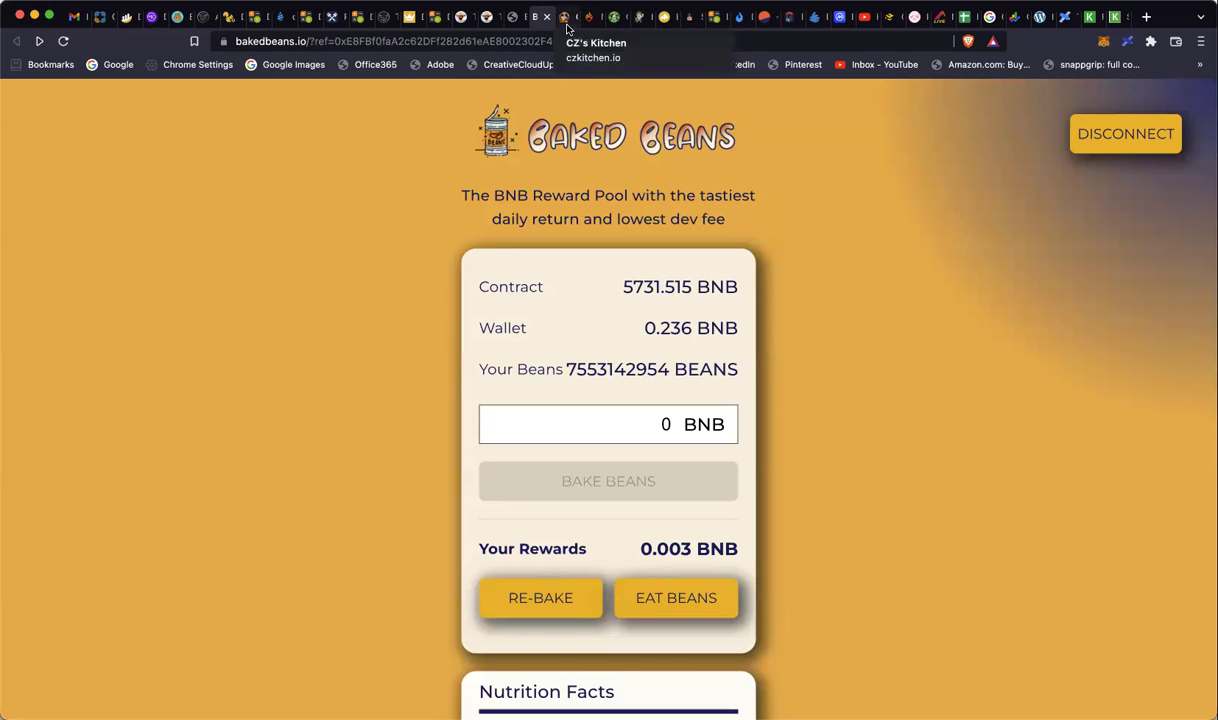
click(565, 24)
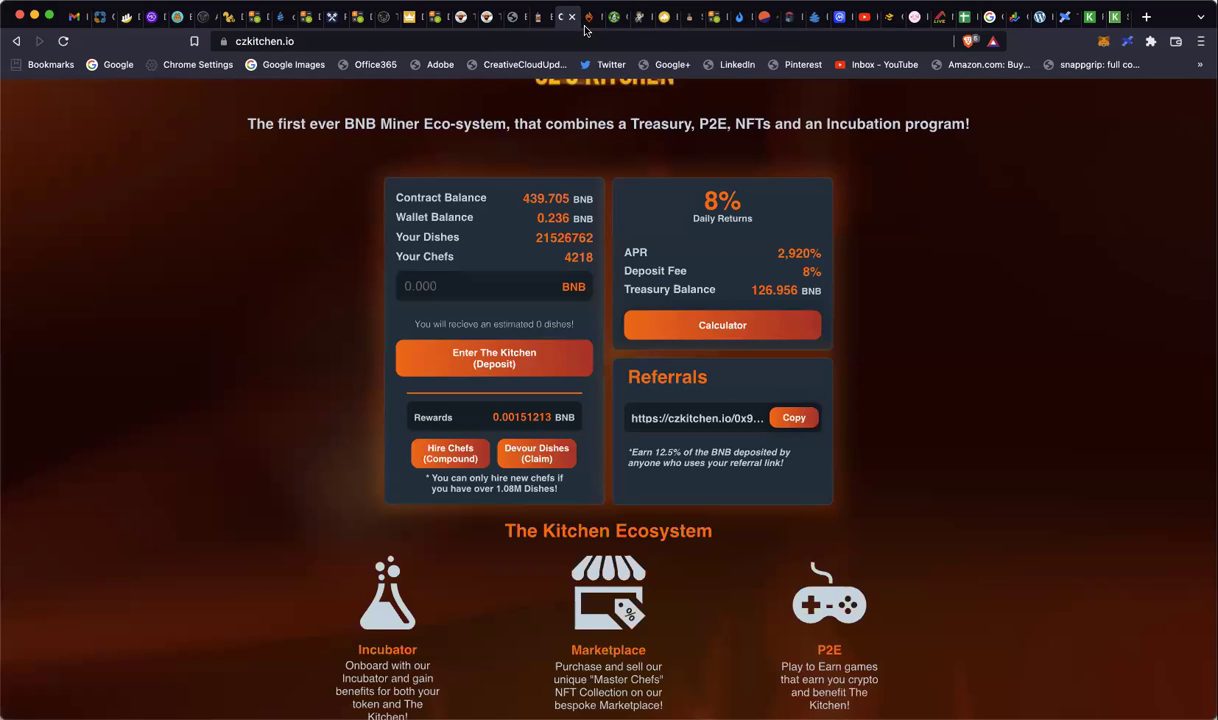
click(587, 24)
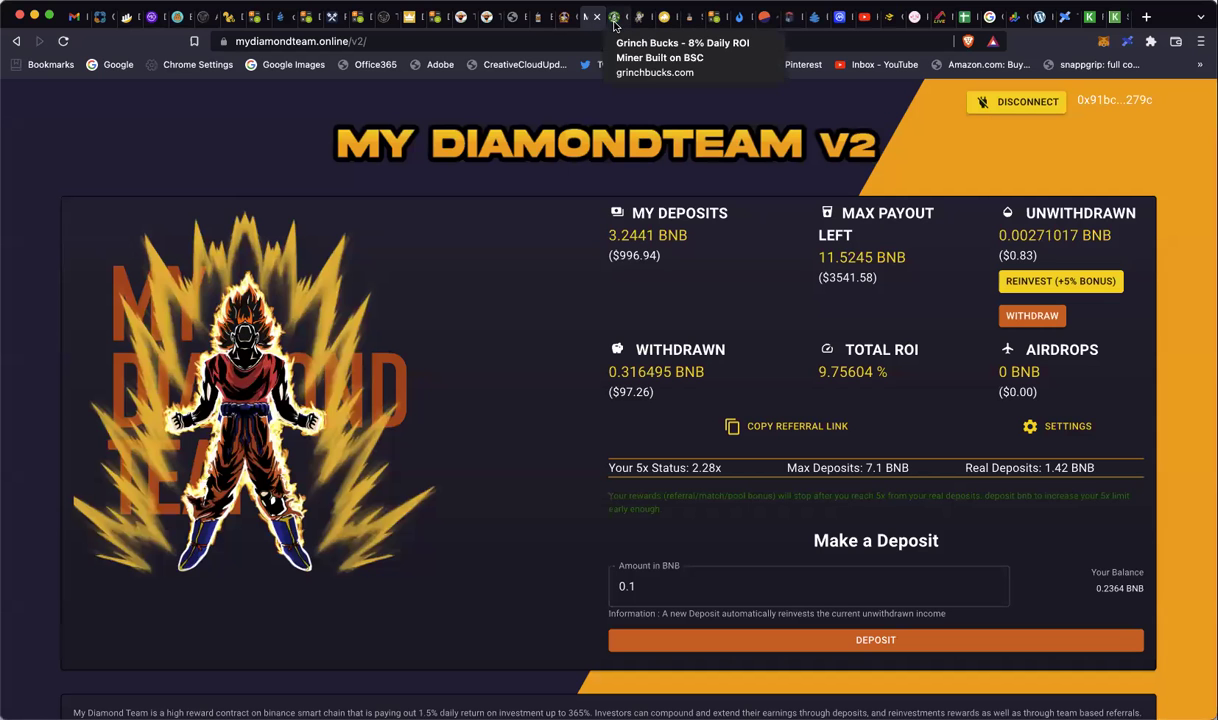
Revisit BUSD Crops Farmer, Baked Beans, CZ's Kitchen and My DiamondTeam, examining Baked Beans' rewards and Nutrition Facts
click(465, 16)
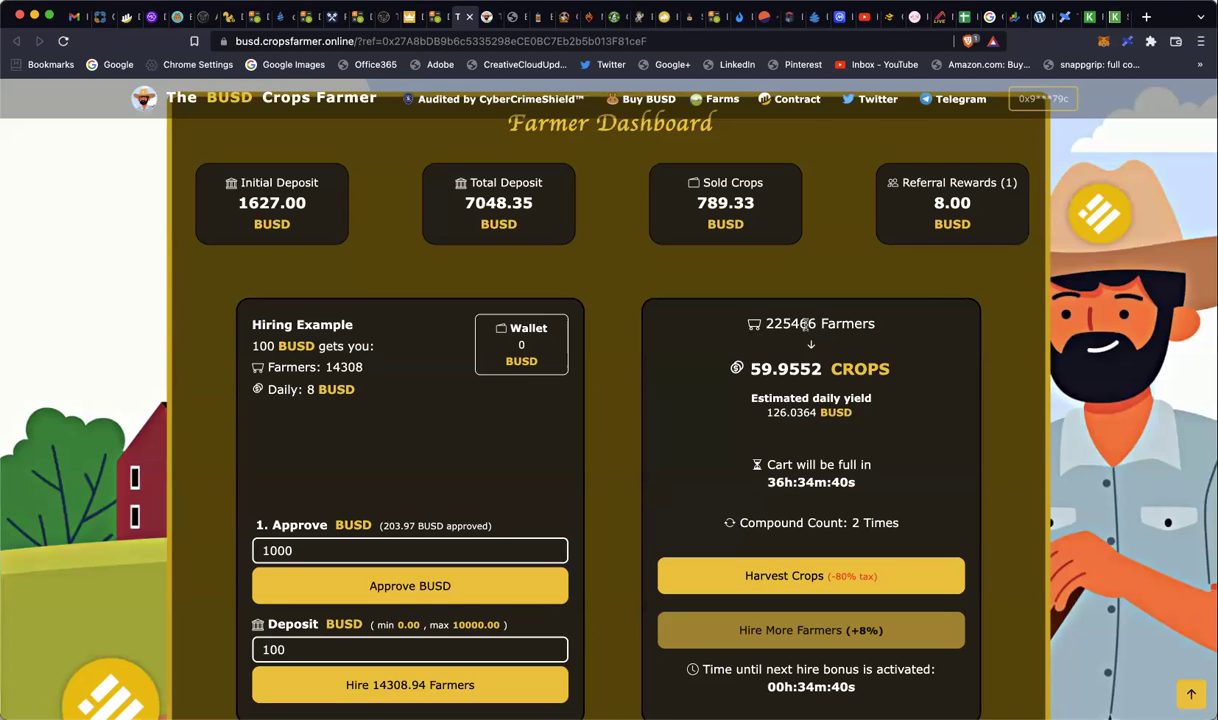
click(537, 17)
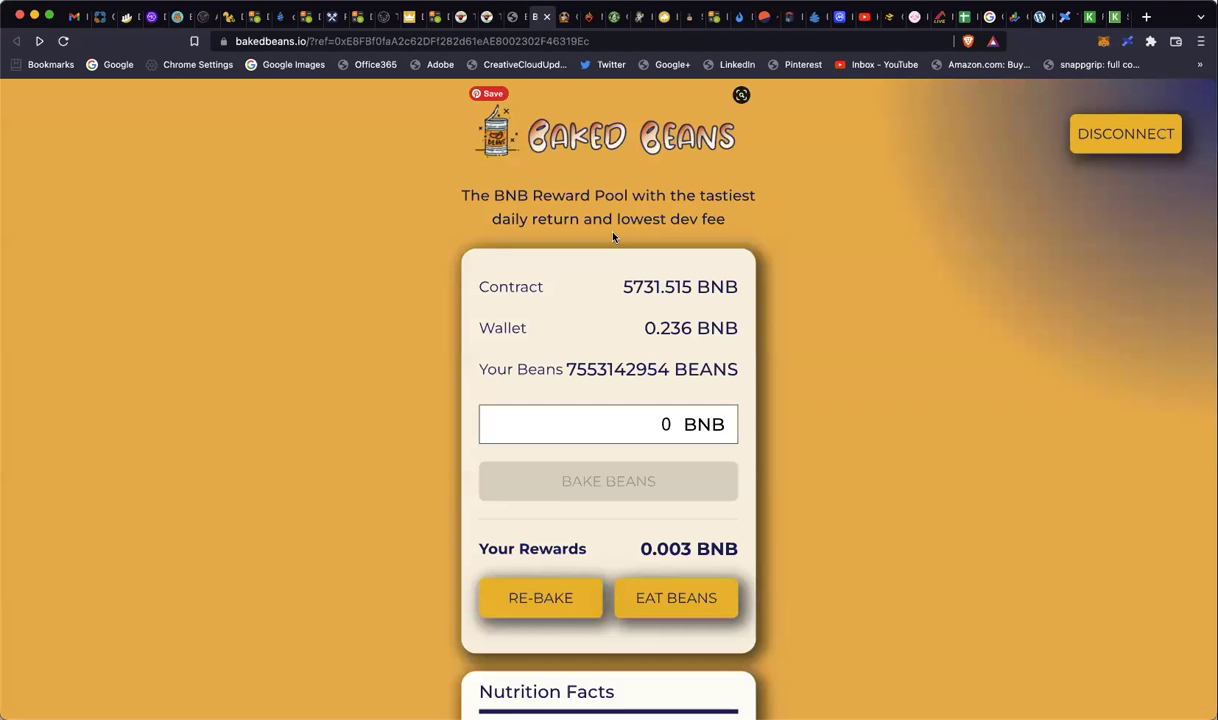
scroll(604, 492, down, 2)
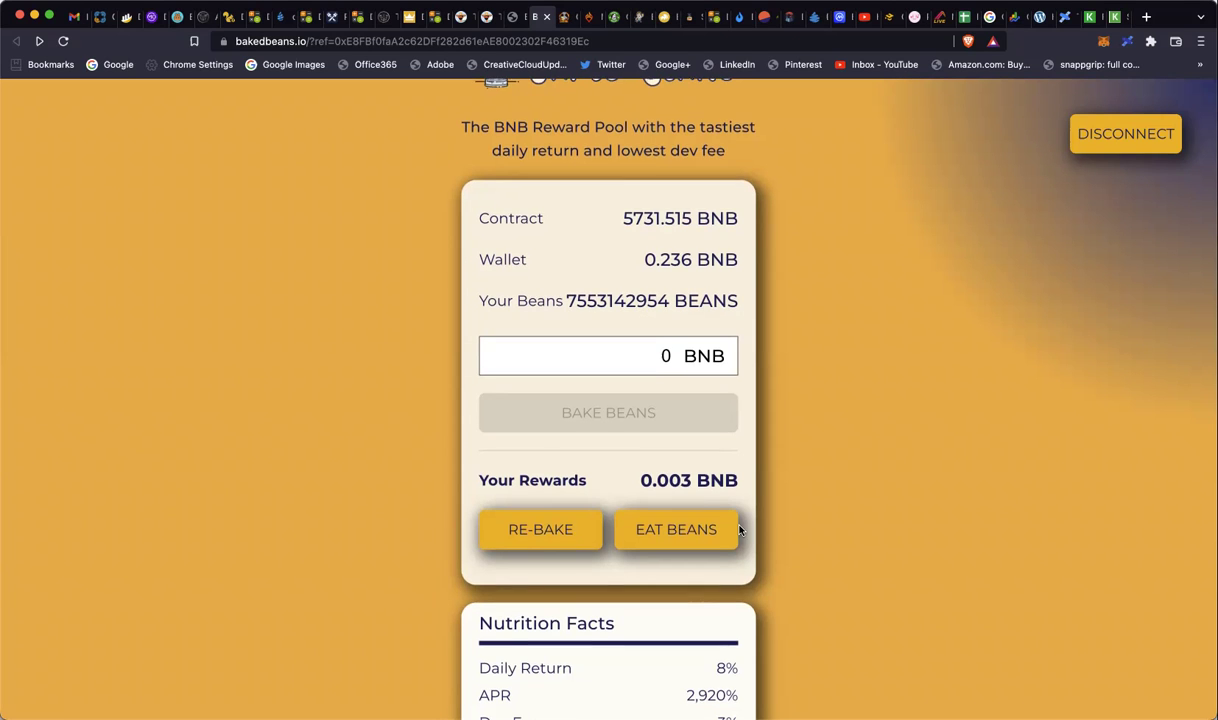
scroll(724, 572, down, 2)
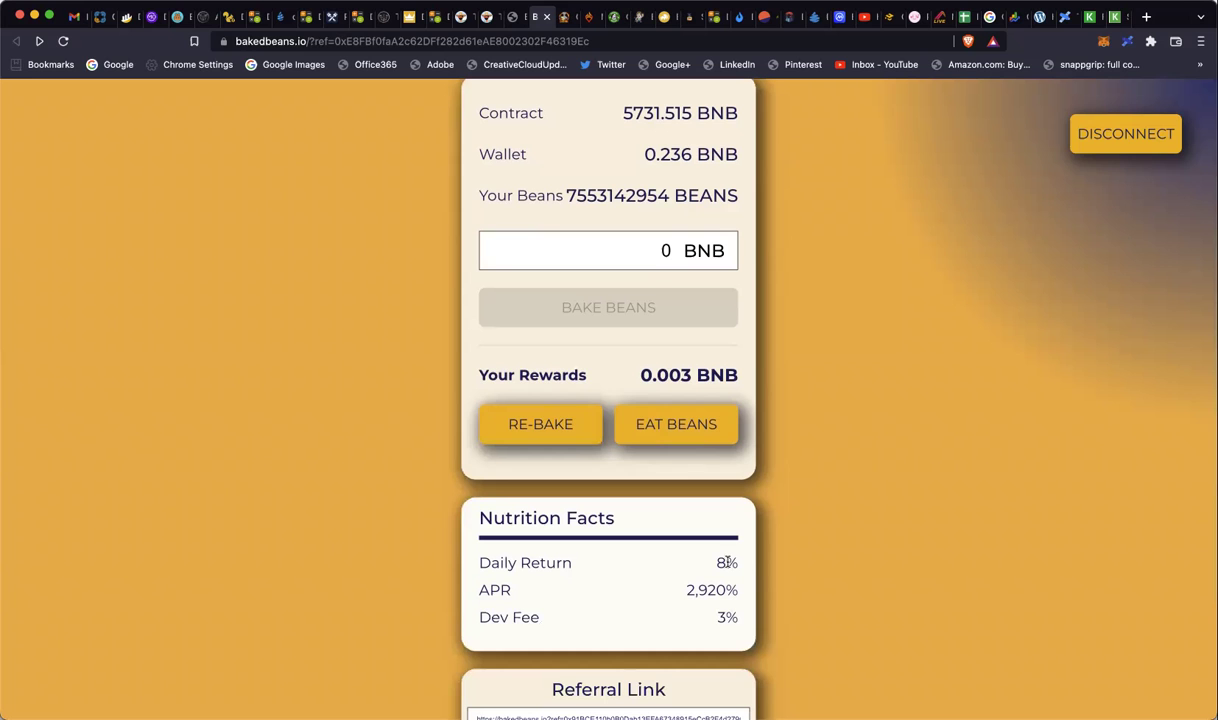
scroll(750, 474, up, 2)
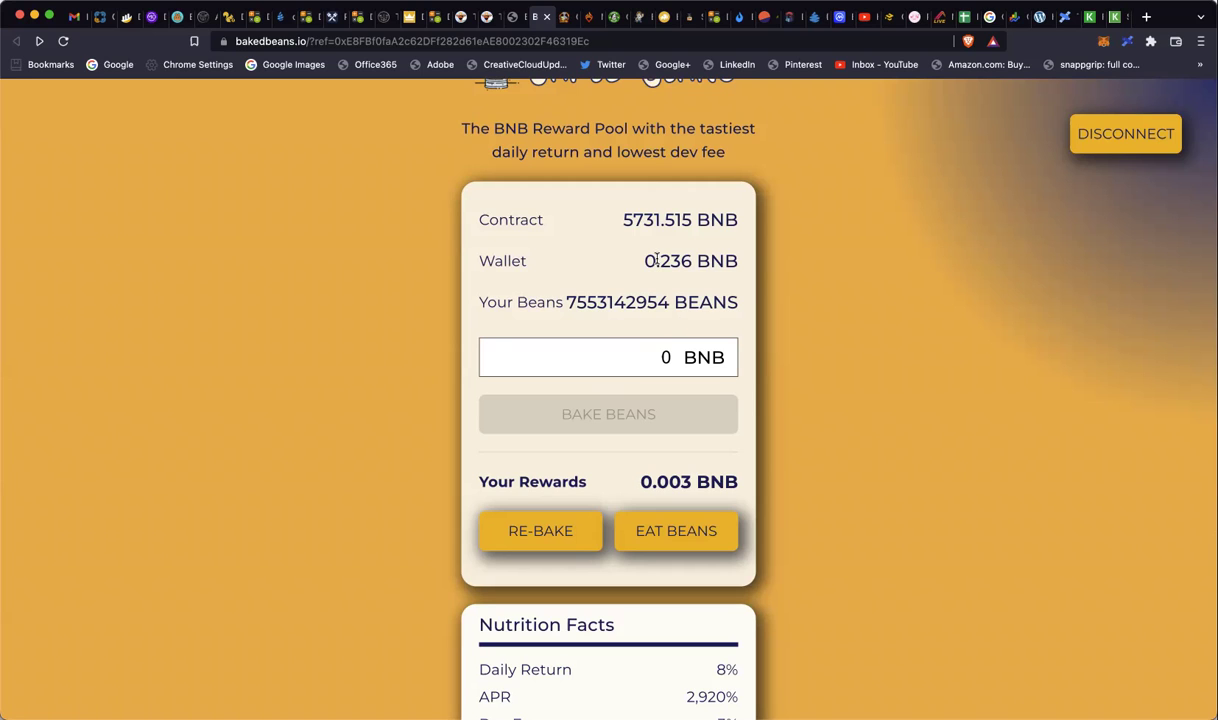
click(565, 19)
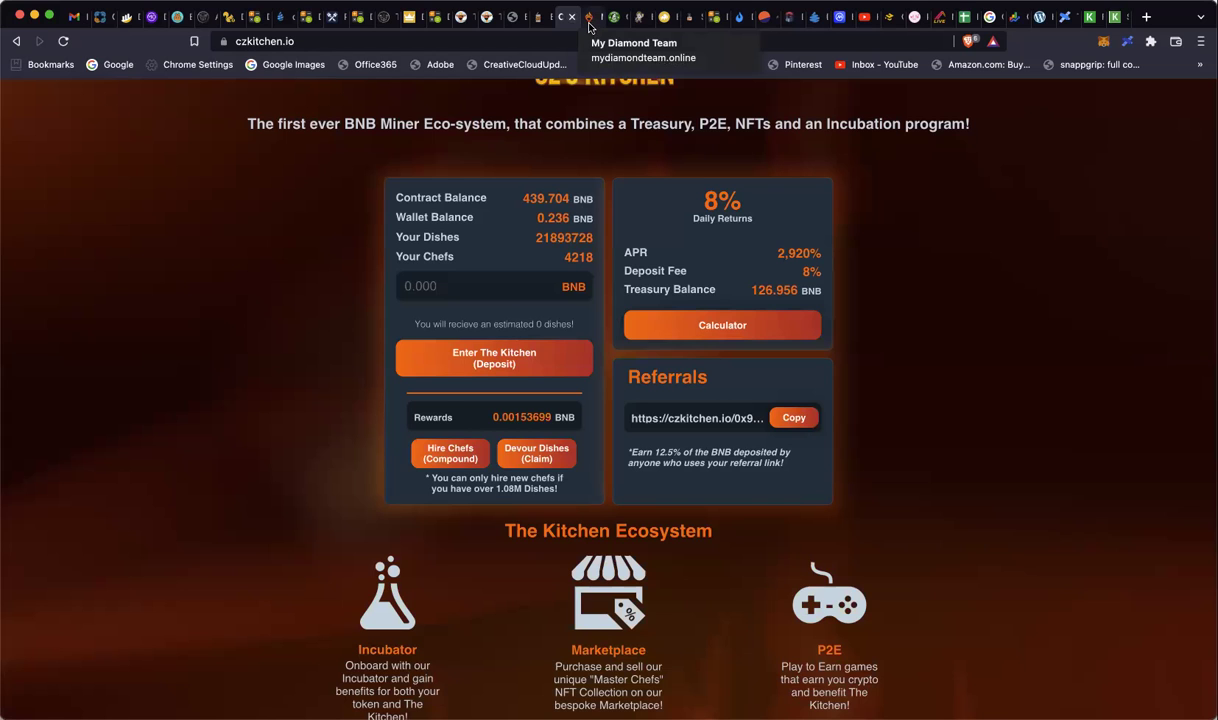
click(589, 22)
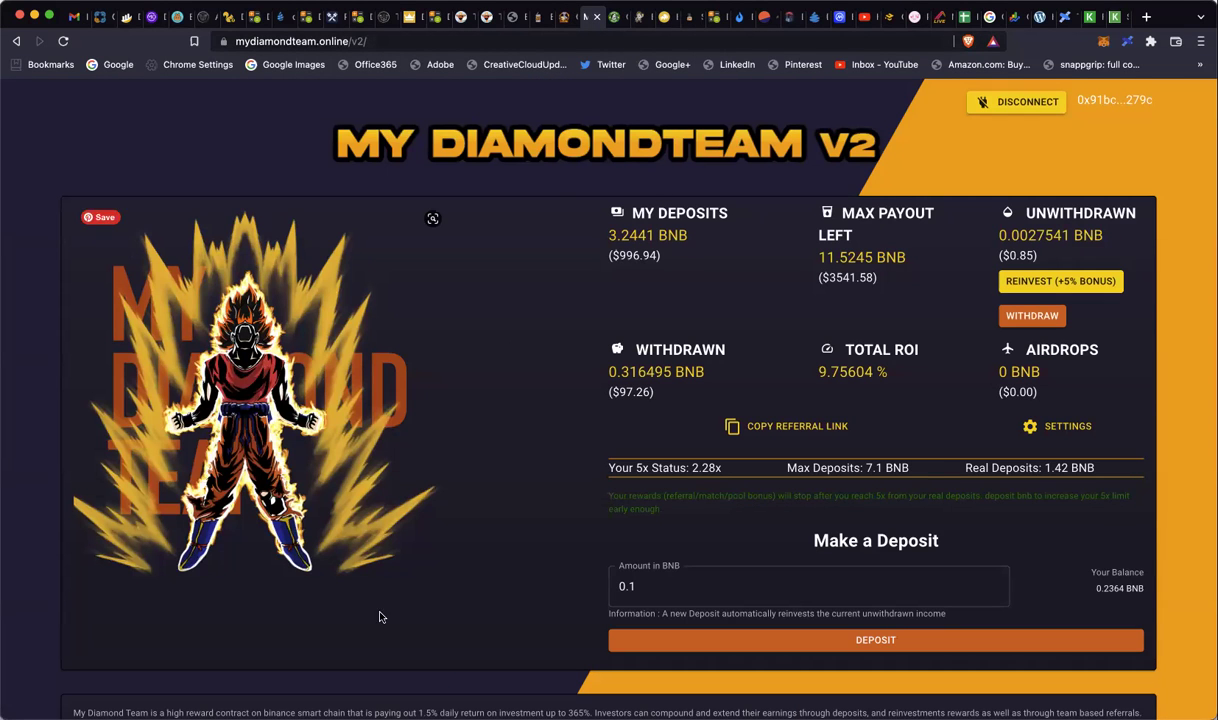
Switch back to the Excel miner tracker and review the recent claim totals and the formula for the remaining investment balance
key(super+Tab)
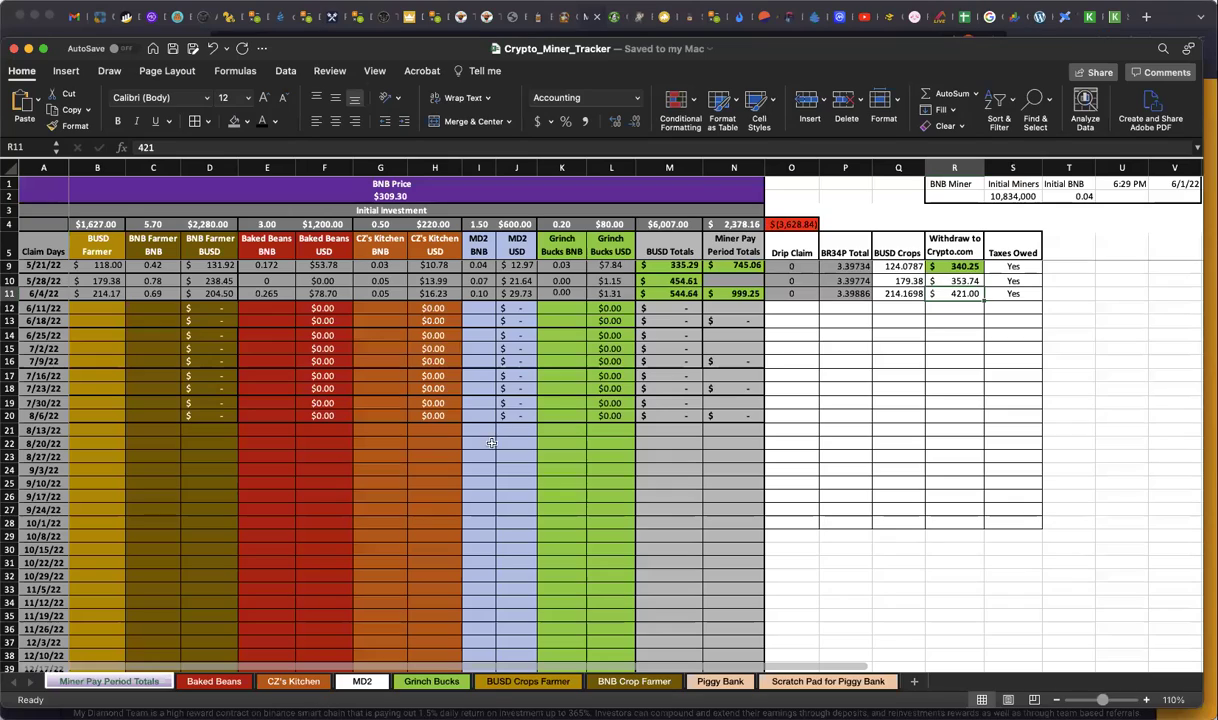
scroll(905, 318, up, 3)
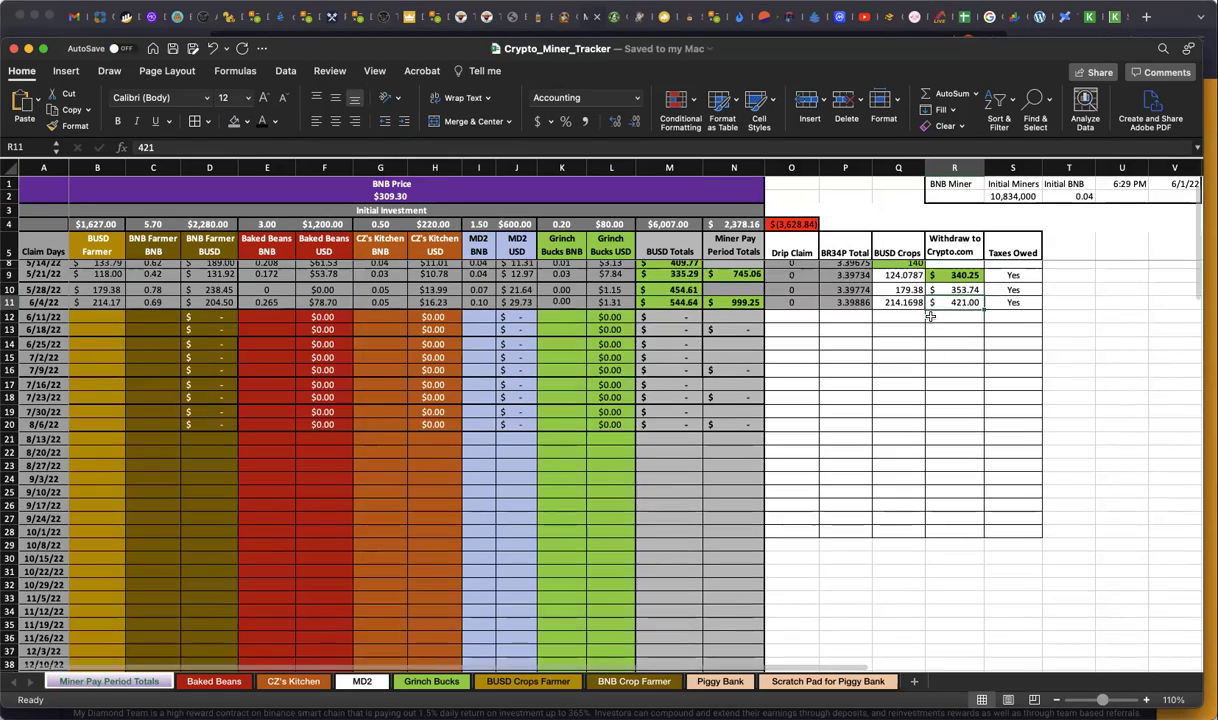
scroll(930, 318, down, 4)
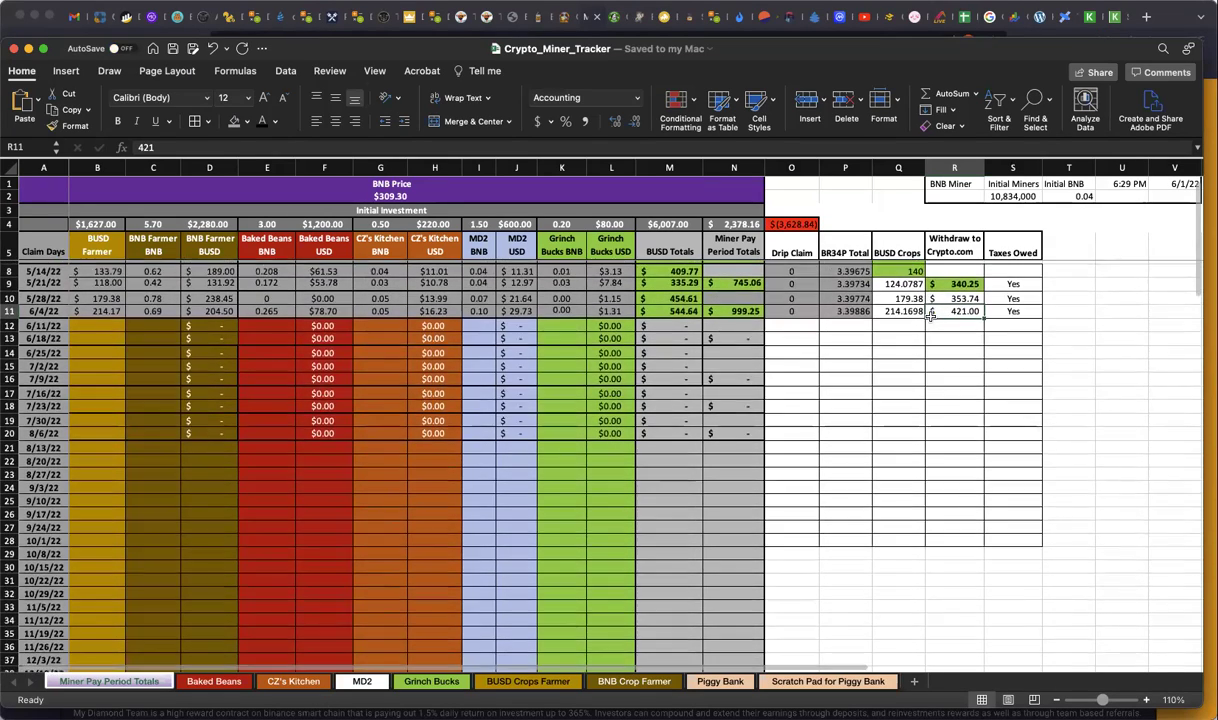
scroll(930, 318, down, 1)
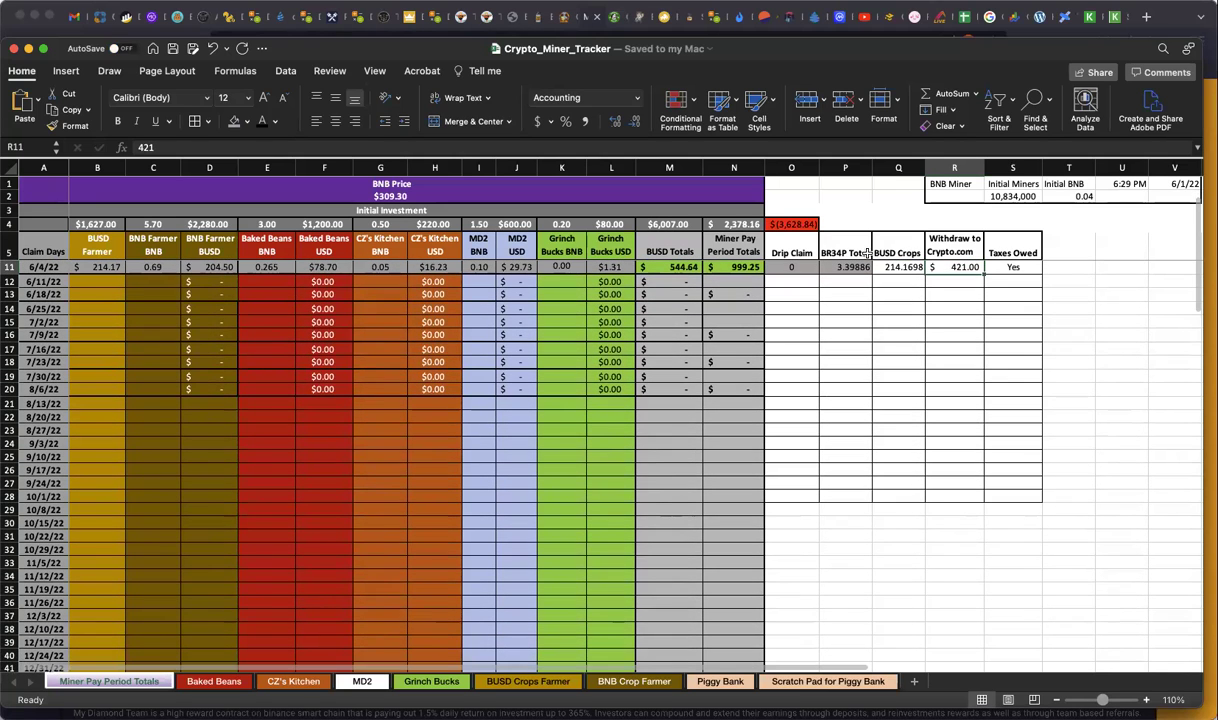
click(807, 227)
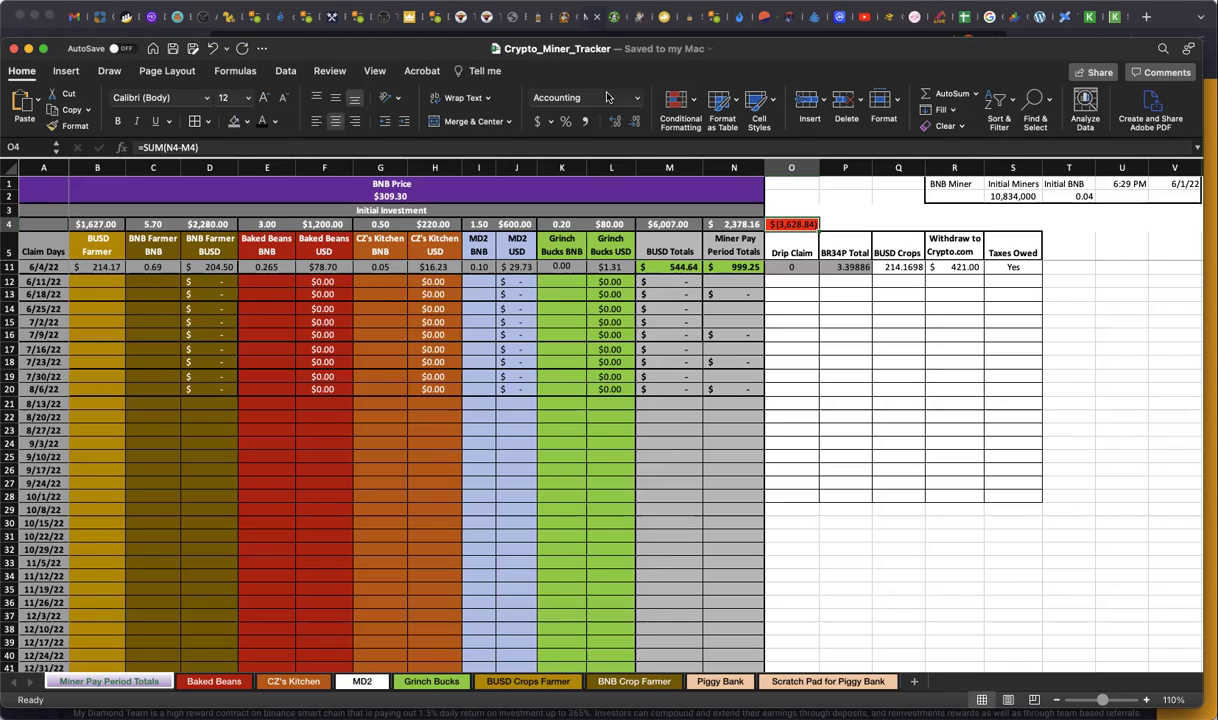
Switch back to the browser and examine the BNBMiner.finance dashboard, including the miners, contract balance, barrel and TVL
click(639, 22)
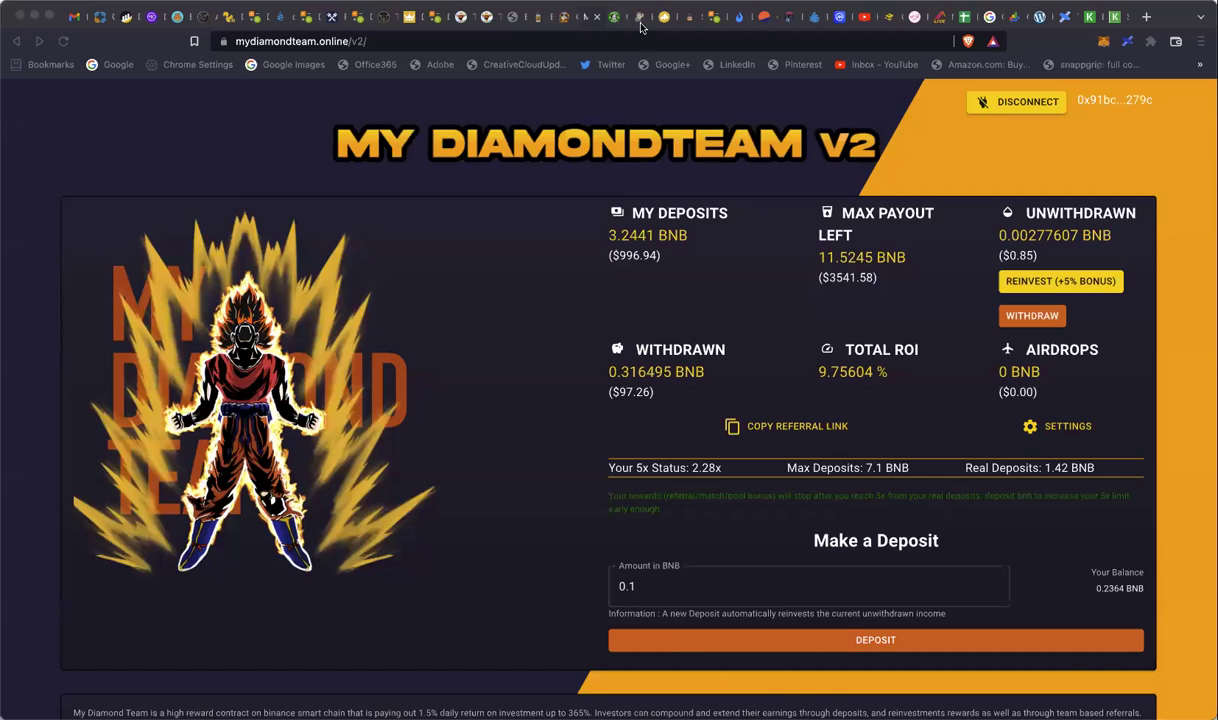
click(614, 17)
click(639, 17)
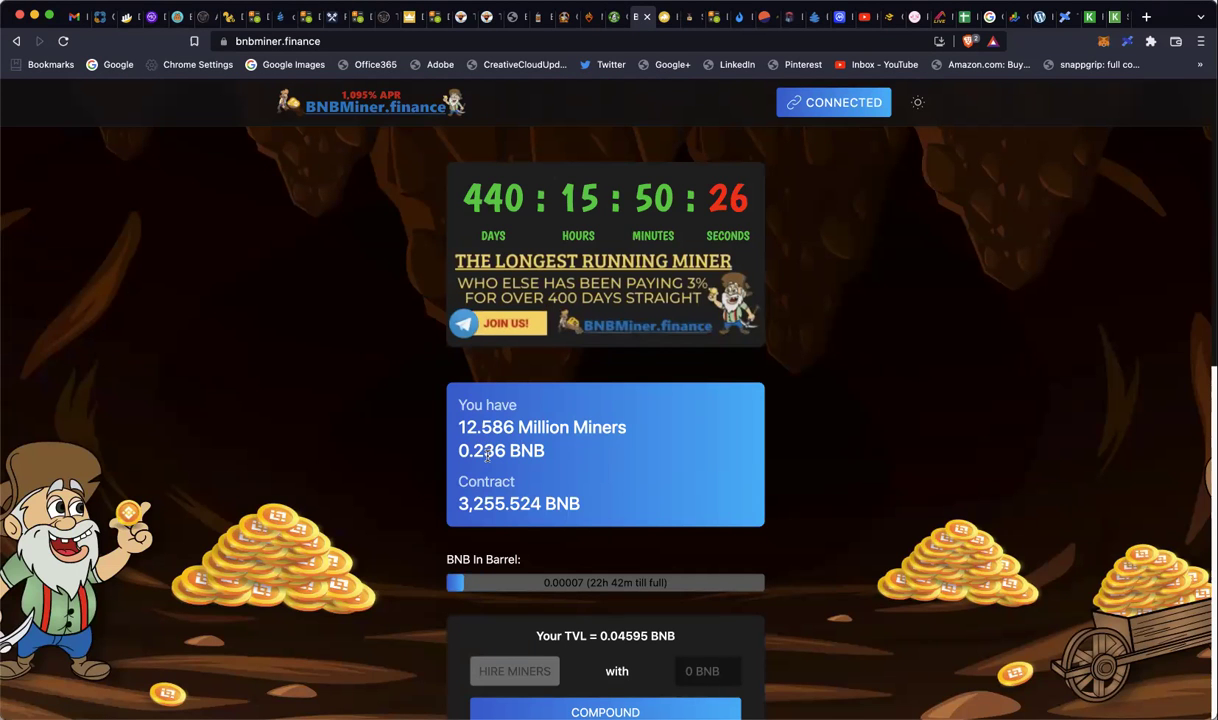
scroll(573, 441, down, 1)
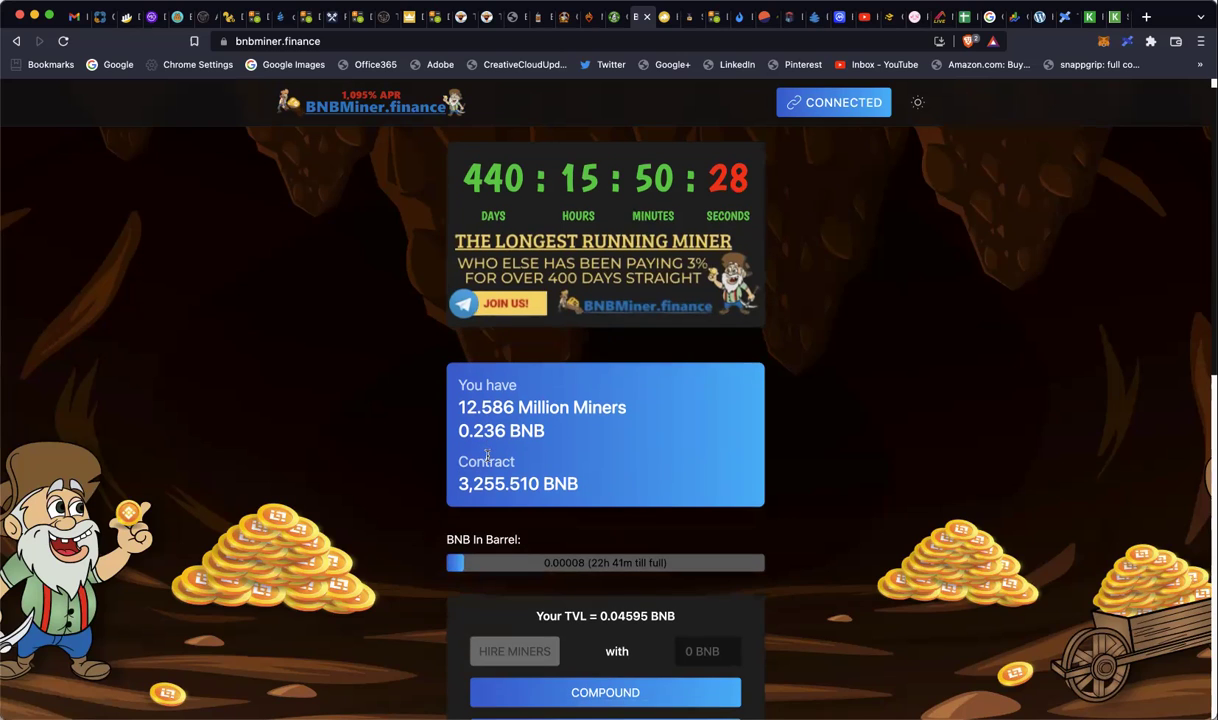
scroll(573, 441, down, 2)
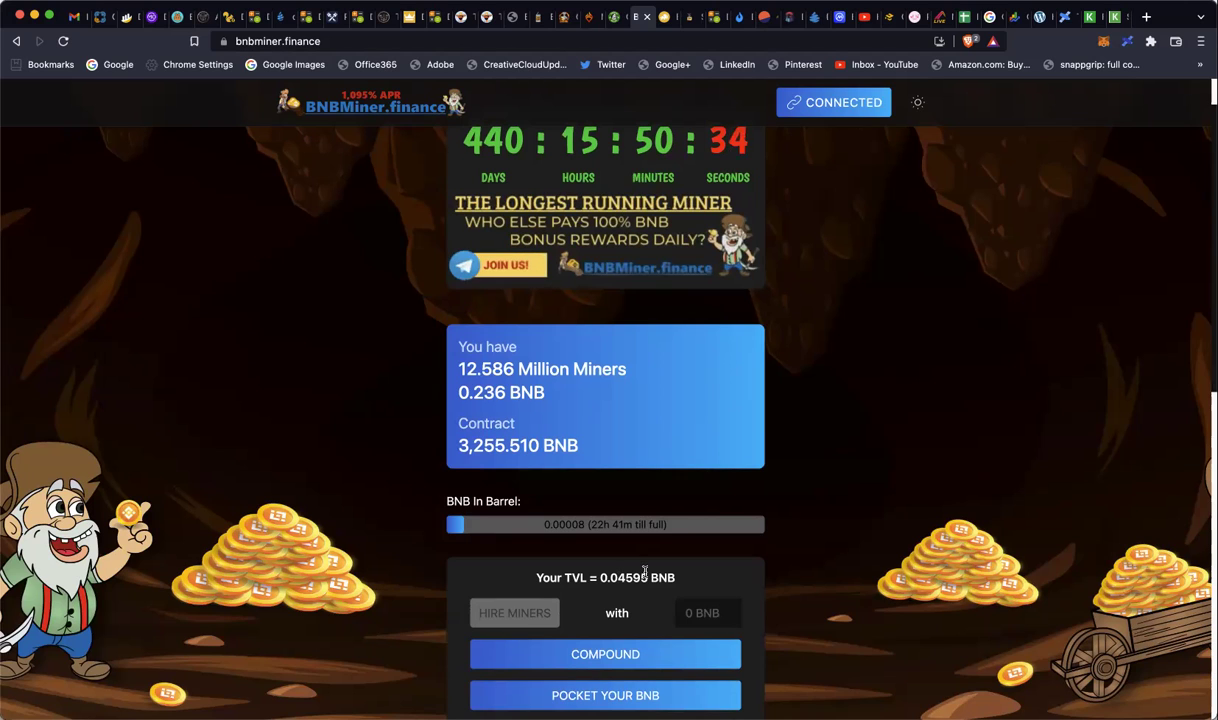
scroll(663, 561, up, 2)
scroll(655, 530, down, 1)
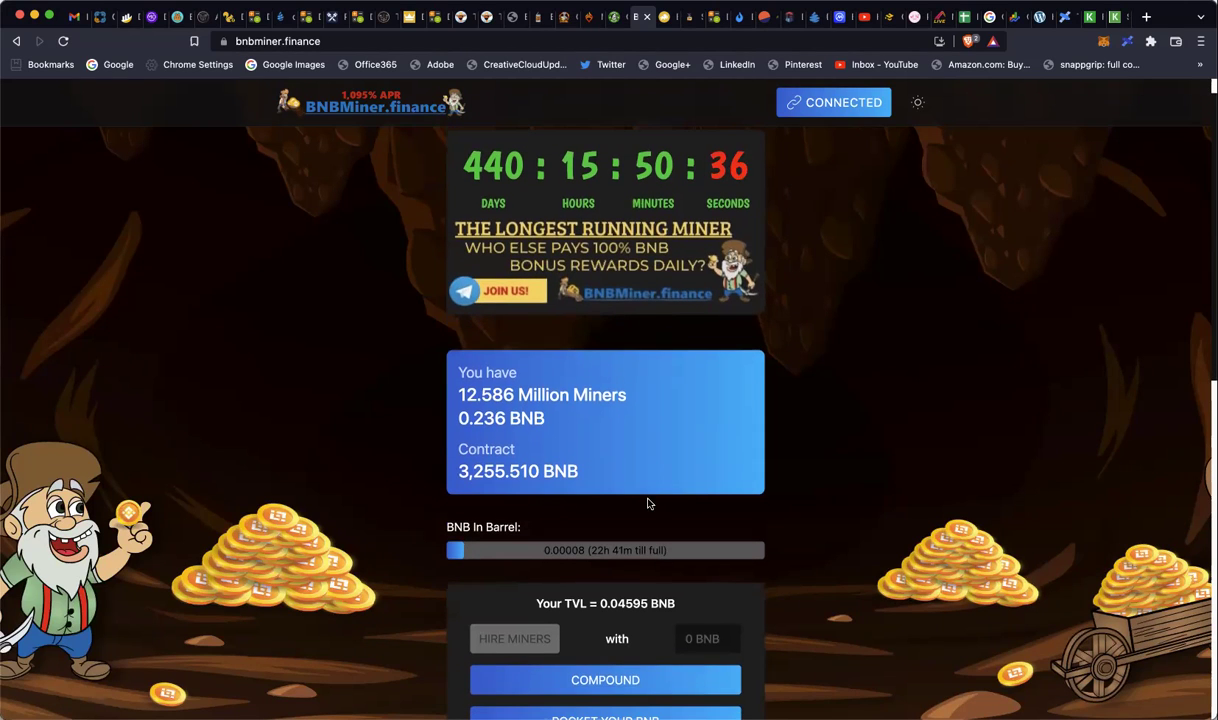
View the Elephant Money Stampede bonds overview, and return to the MarketCapOf comparison of DRIP with BTC's market cap
click(664, 17)
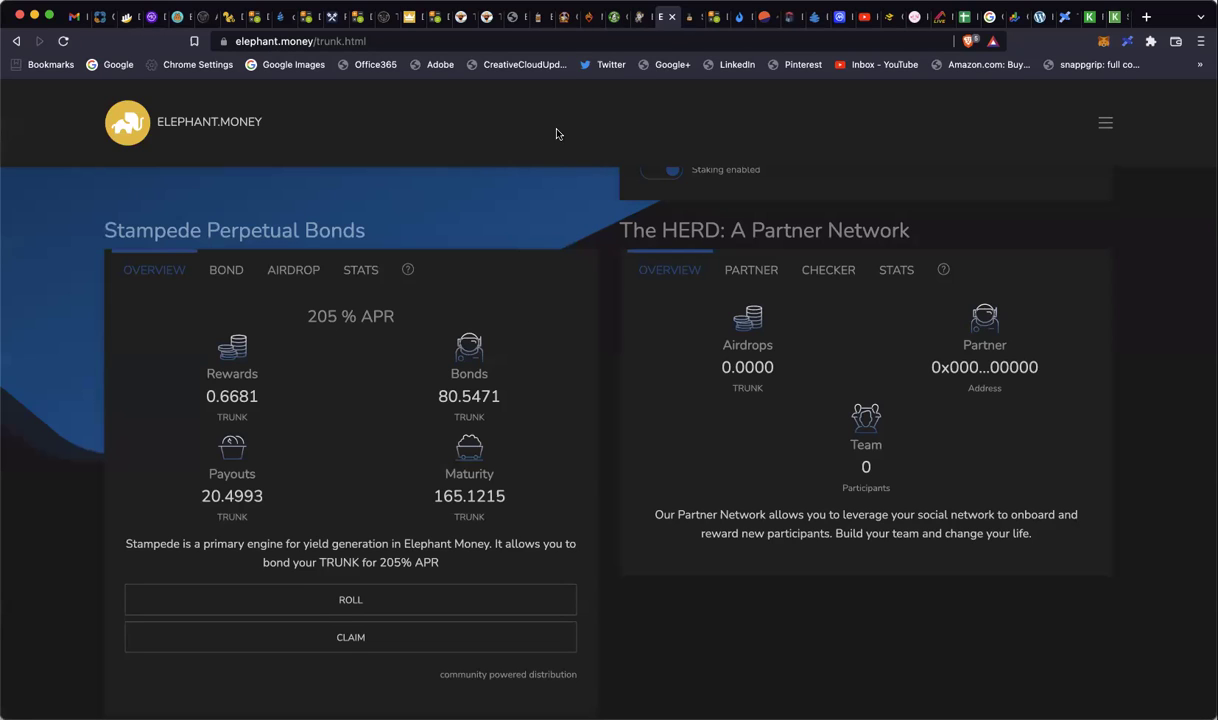
click(148, 17)
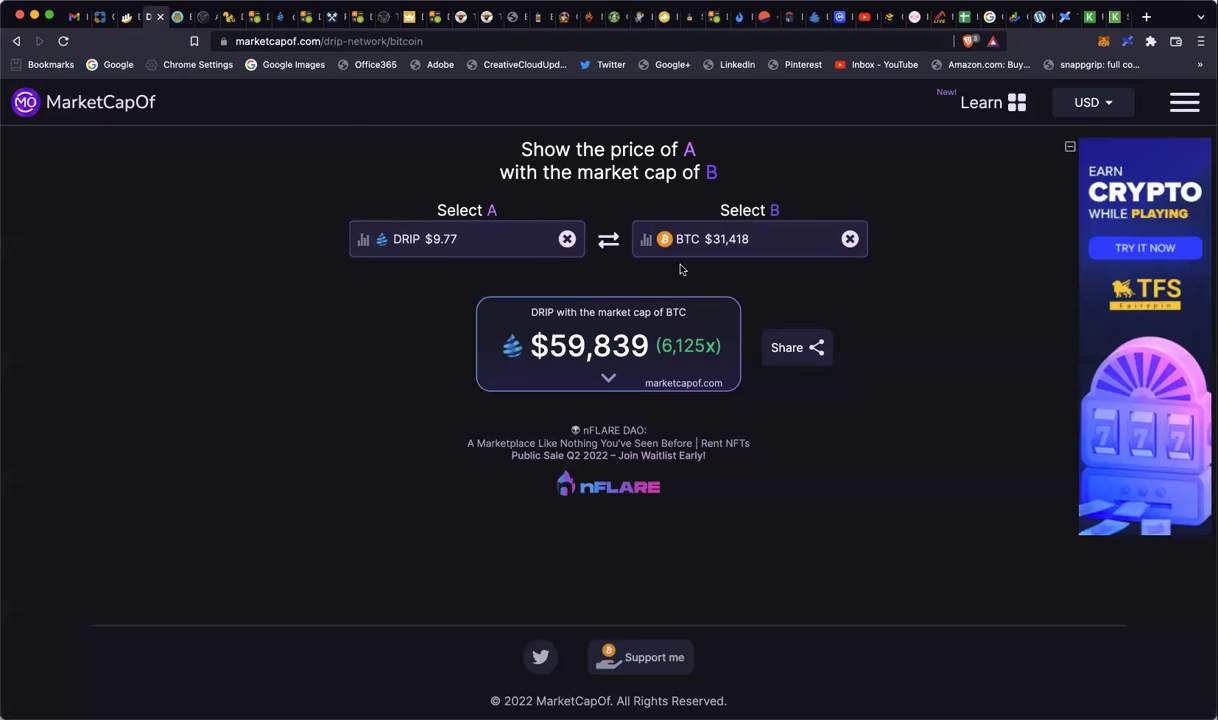